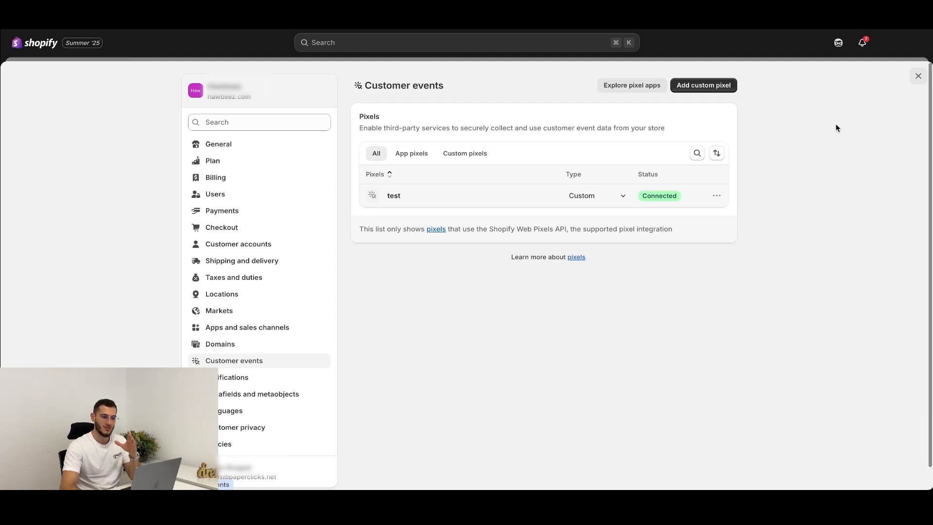
Step: Add a custom pixel named ClickFlare to the store's customer events
click(694, 87)
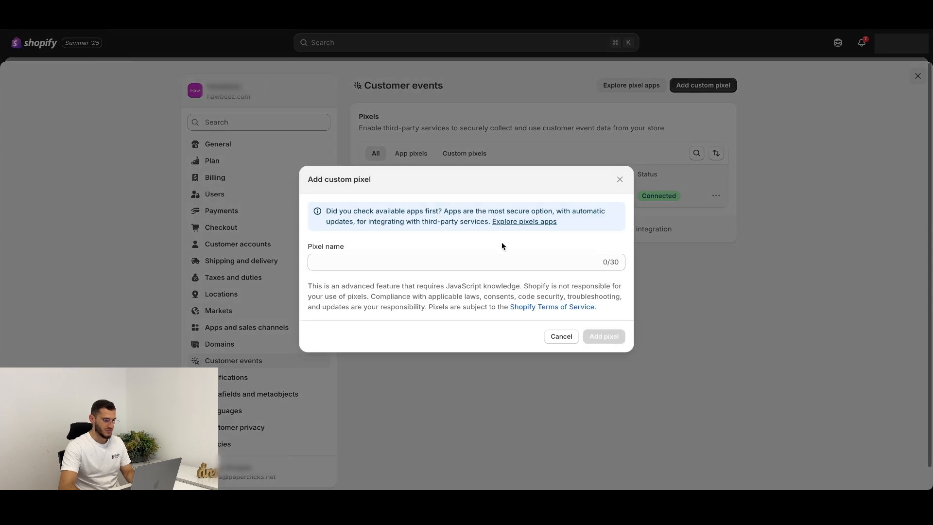
click(502, 261)
text(Click)
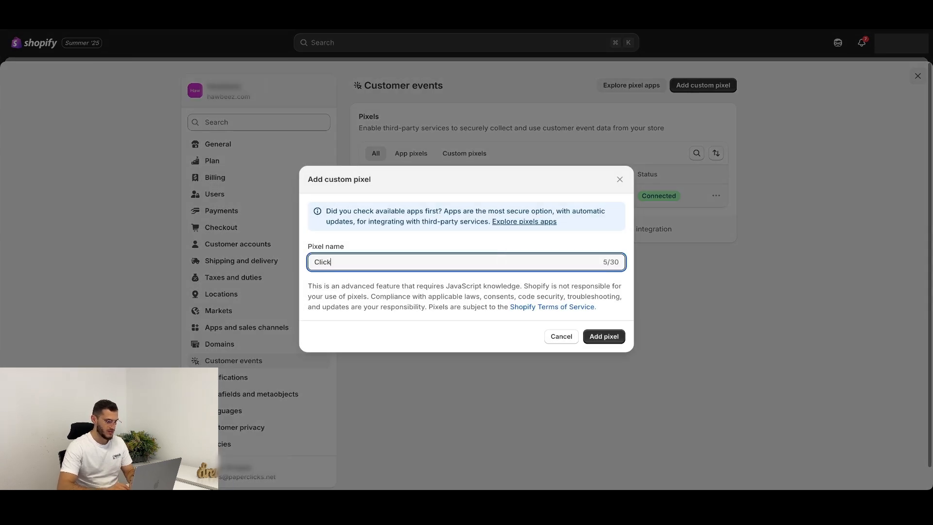
text(Flare)
click(577, 325)
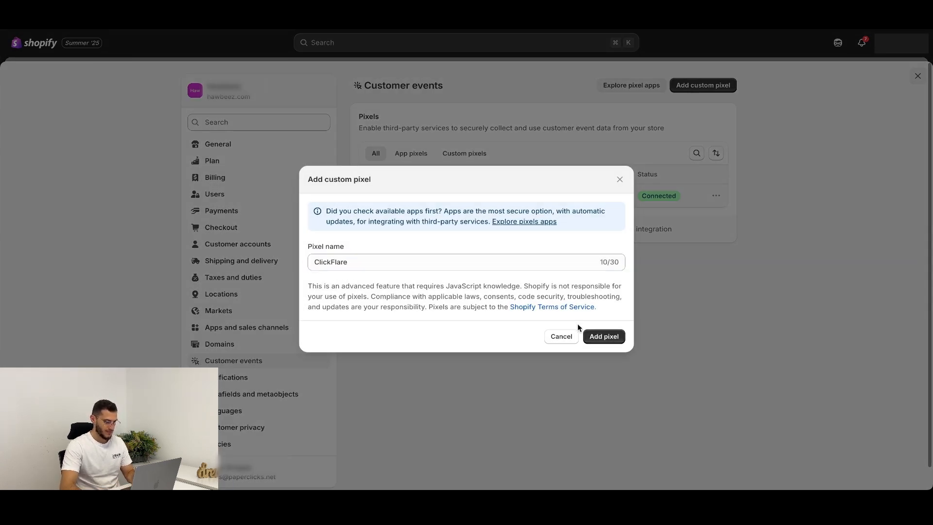
click(603, 336)
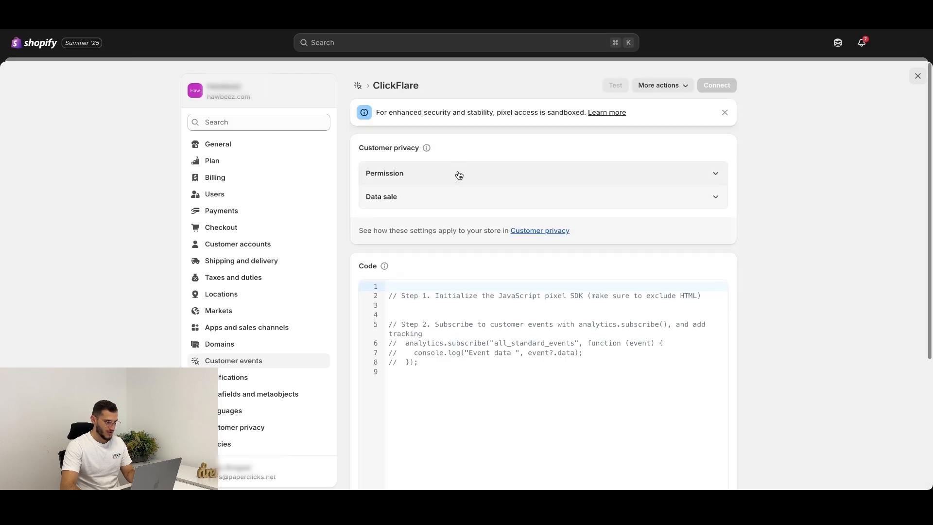
Step: Examine the permission and data sale options in the new pixel's customer privacy settings
click(459, 174)
scroll(453, 204, down, 2)
click(449, 232)
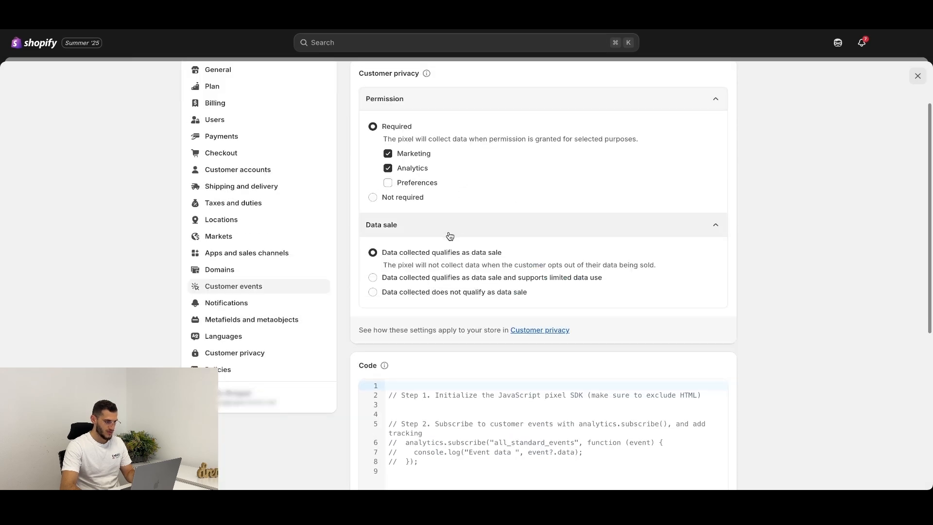
click(455, 99)
click(476, 128)
Step: Replace the pixel's placeholder code with the copied ClickFlare conversion tracking script and discard the unsaved changes
click(511, 284)
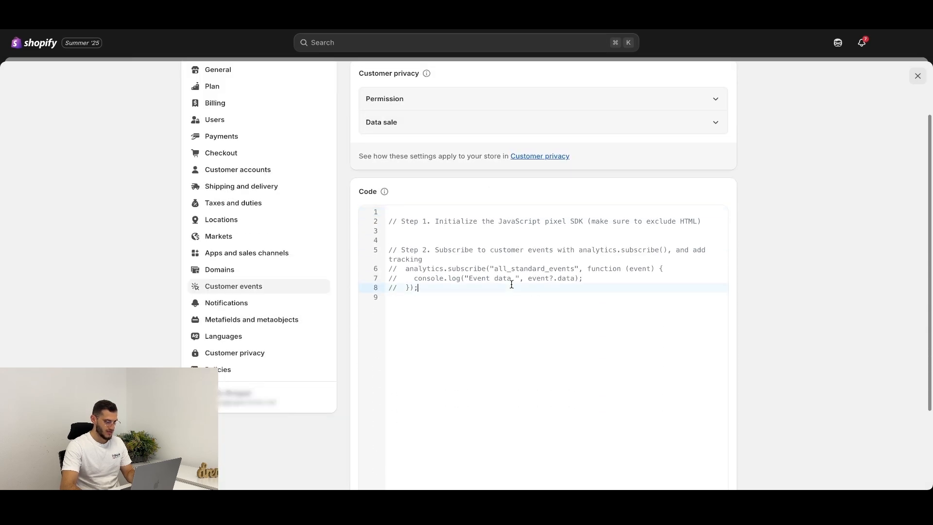
key(super+a)
key(BackSpace)
key(super+v)
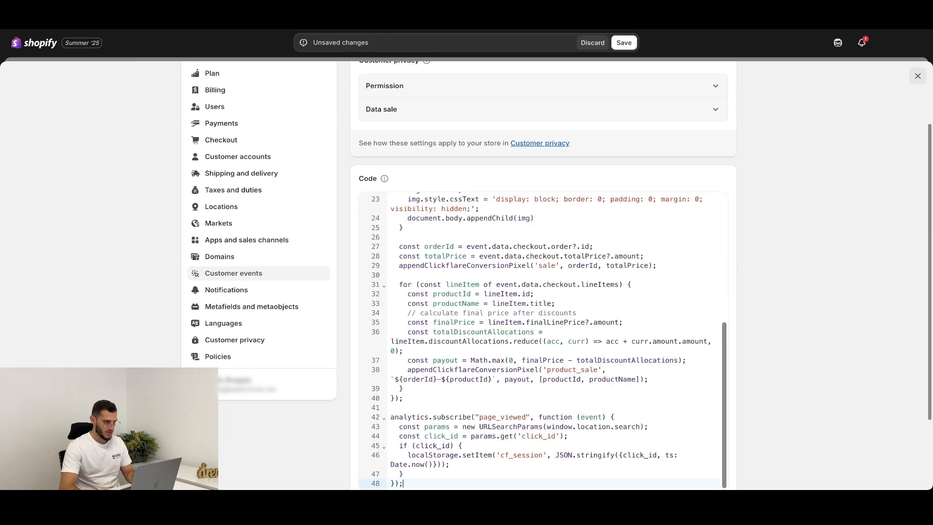
scroll(556, 273, up, 5)
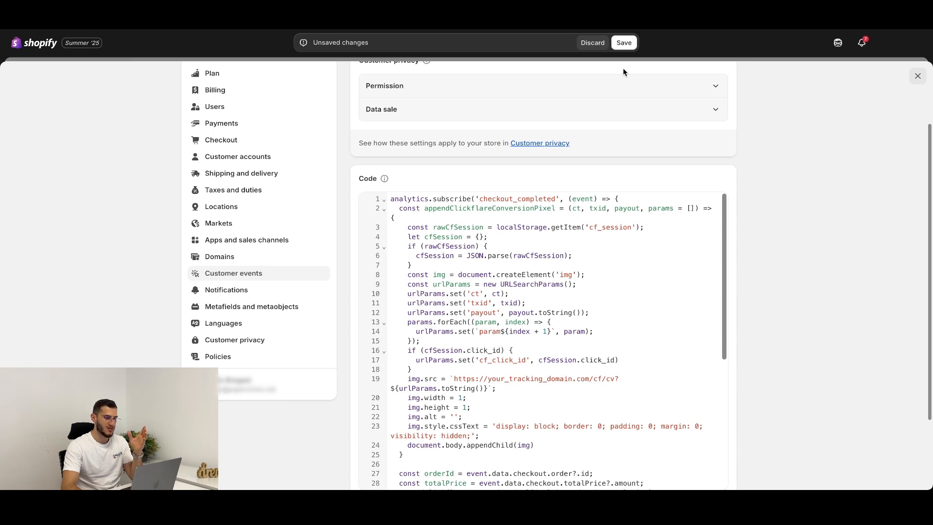
click(588, 43)
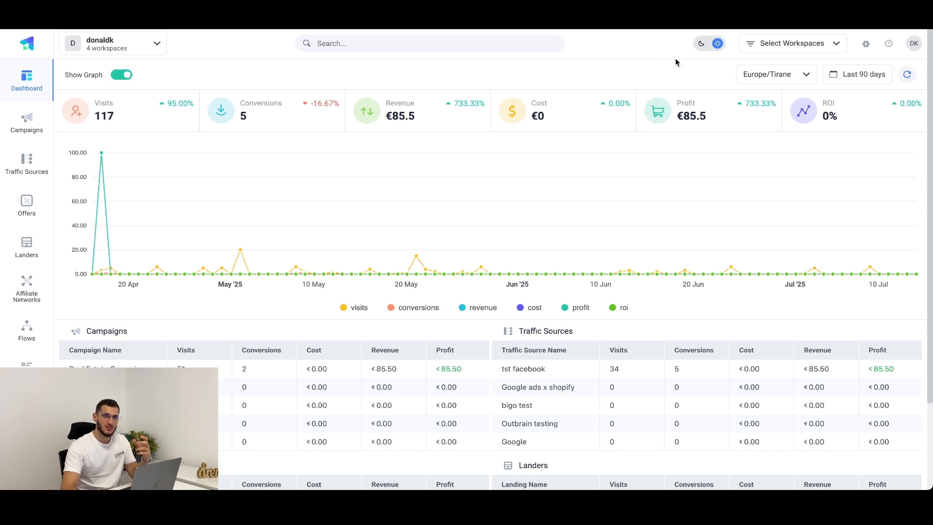
Step: In ClickFlare, start a new custom conversion in the settings, ready for its name
click(865, 44)
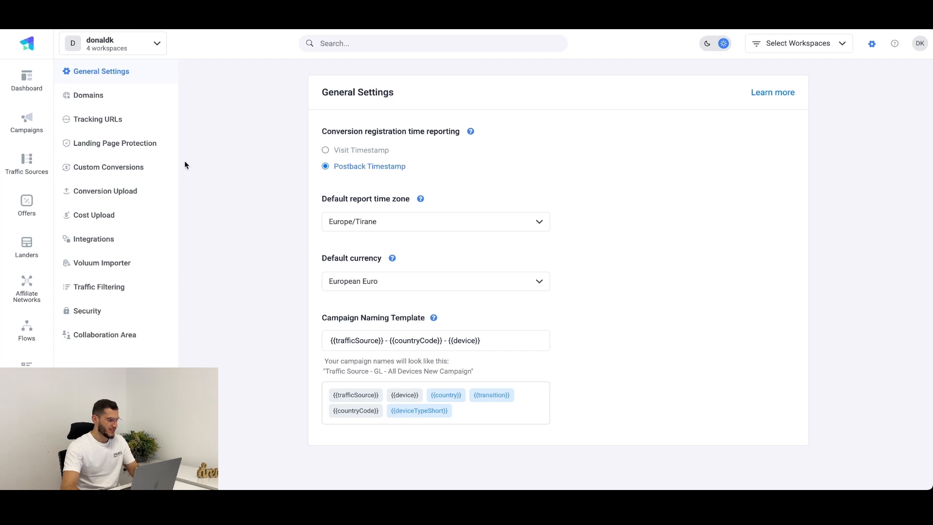
click(148, 170)
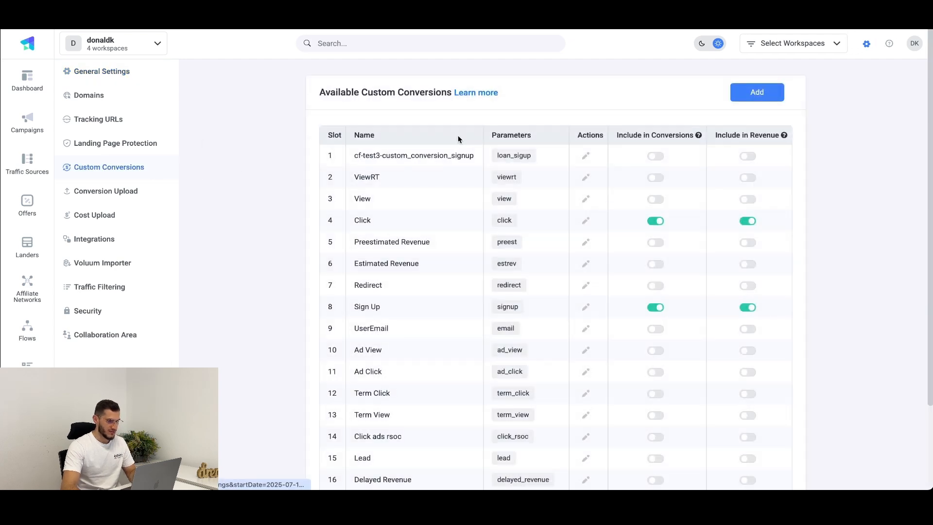
click(750, 90)
click(416, 242)
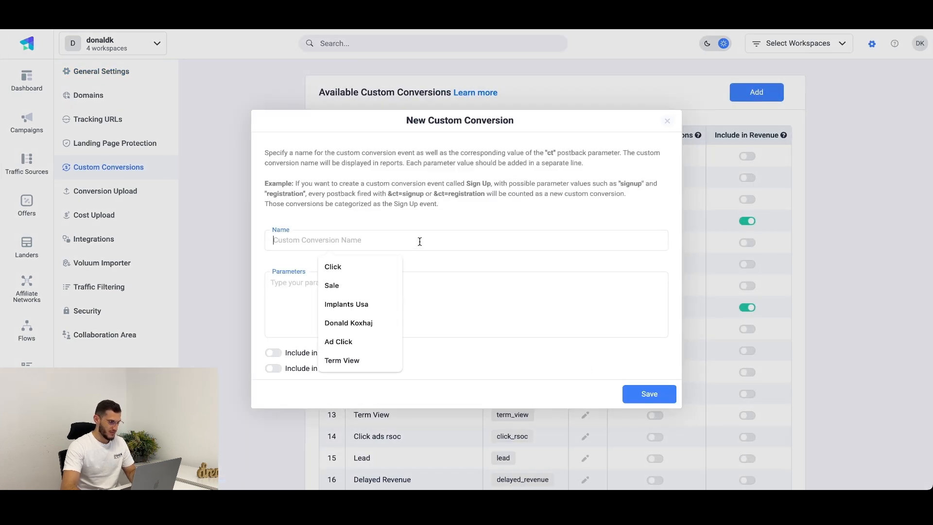
Step: Name the new custom conversion Sale and give it the parameter sale
text(Sale)
key(Tab)
text(sale)
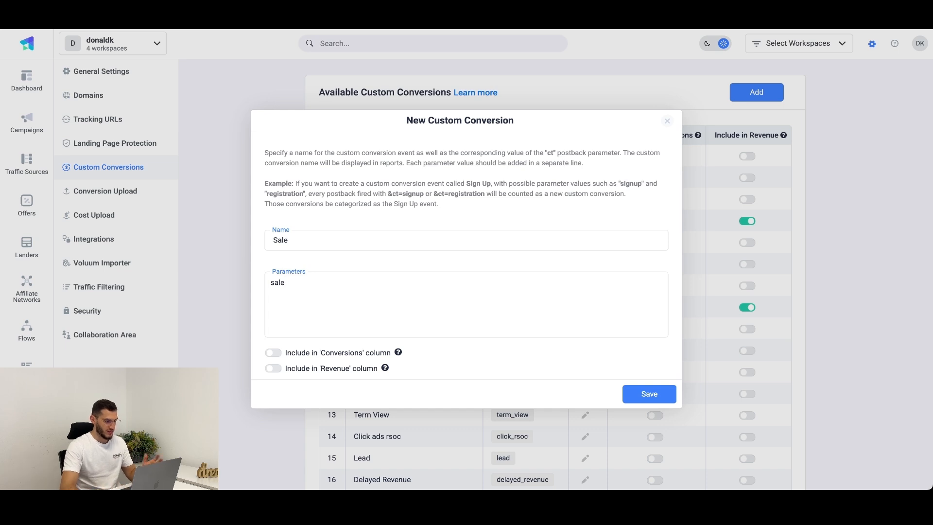
Step: Name the custom conversion Add to cart, set its parameter to add_to_card, and save it
double_click(409, 246)
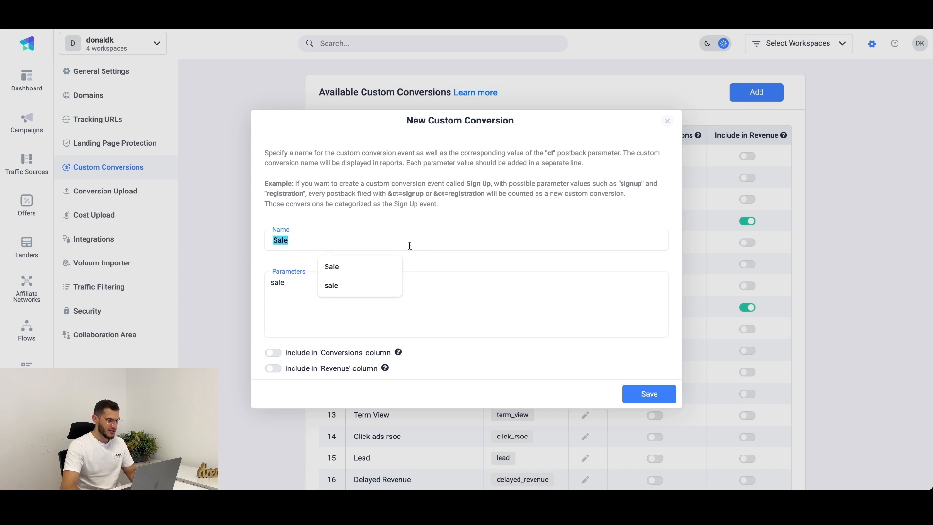
text(Add to cart)
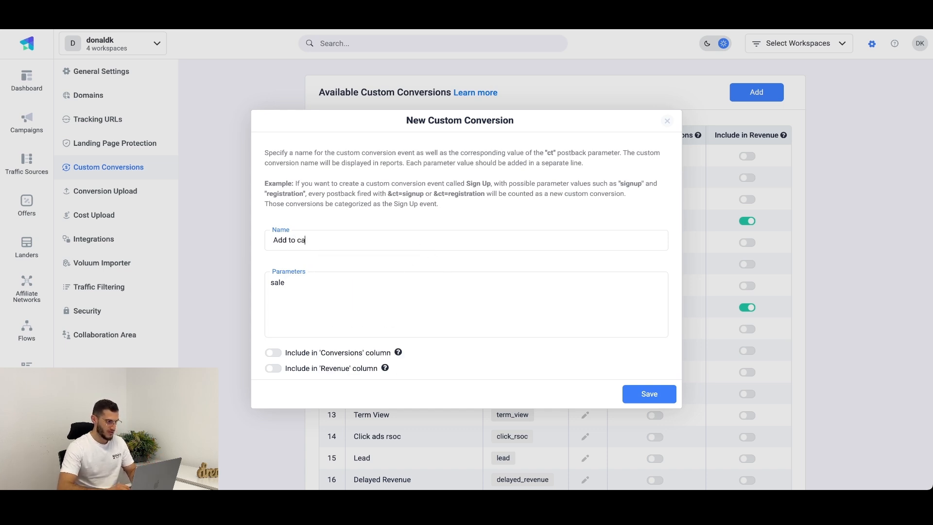
key(Tab)
key(ctrl+a)
text(add)
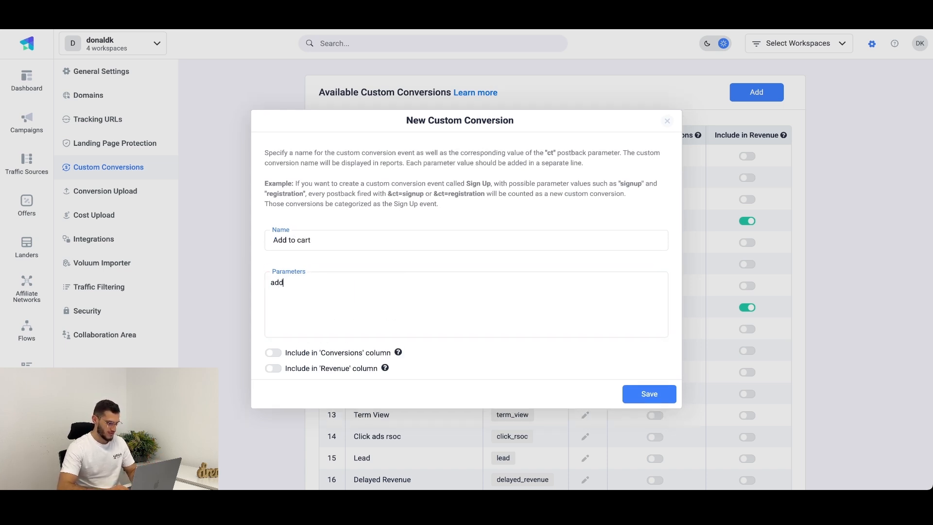
text(_to_car)
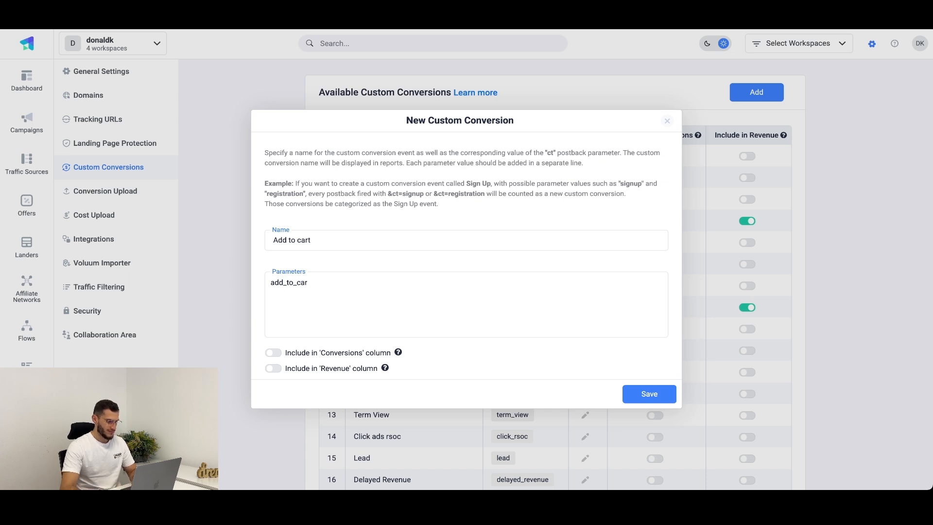
text(d)
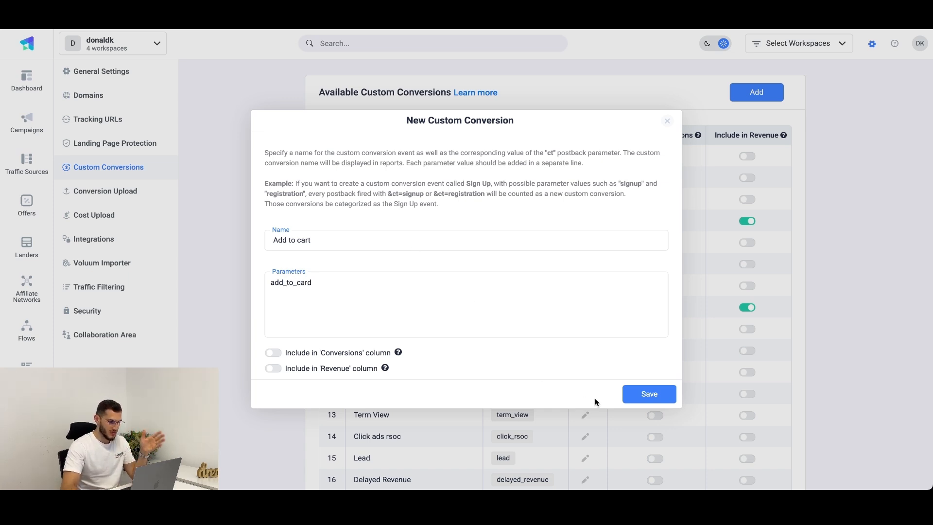
click(629, 403)
scroll(613, 379, down, 3)
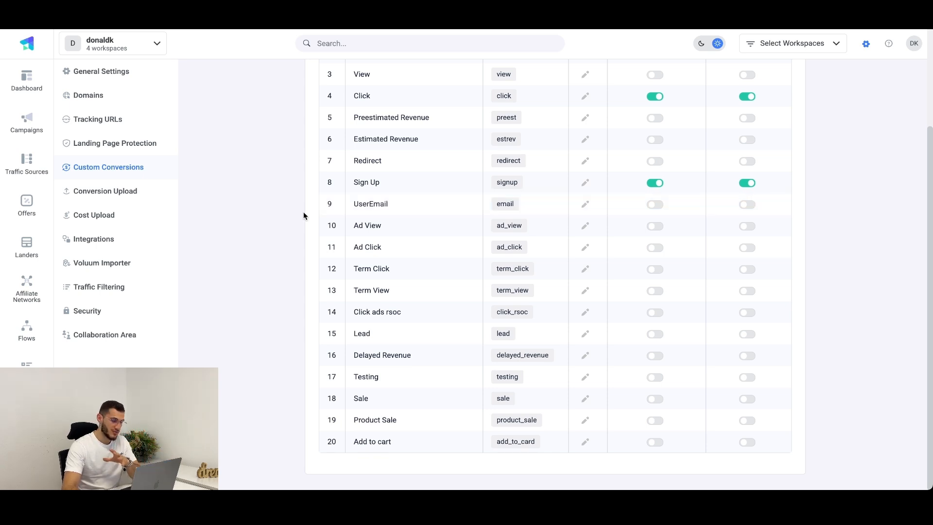
Step: Open the integrations settings at the Conversion API Integrations section
click(145, 242)
scroll(367, 194, up, 3)
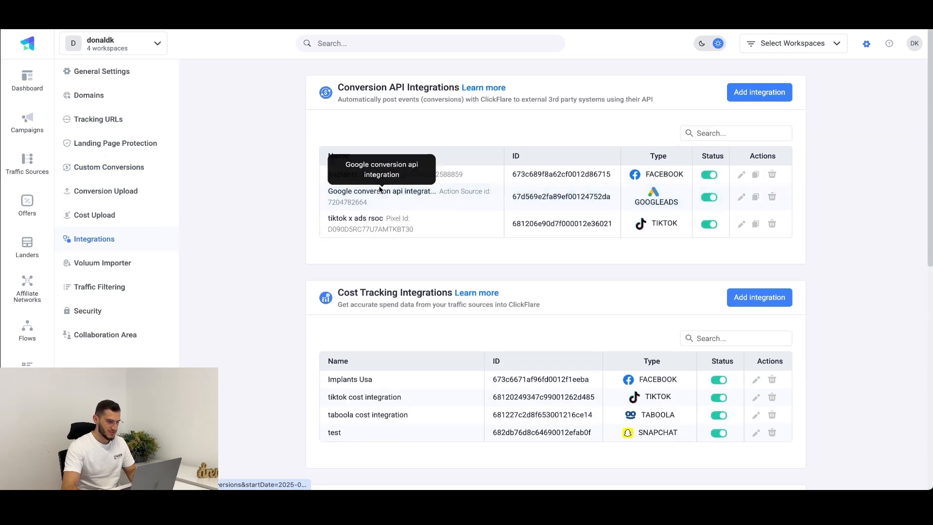
Step: Examine the Google account options for a new Google Ads conversion API integration, and close it without saving
click(764, 95)
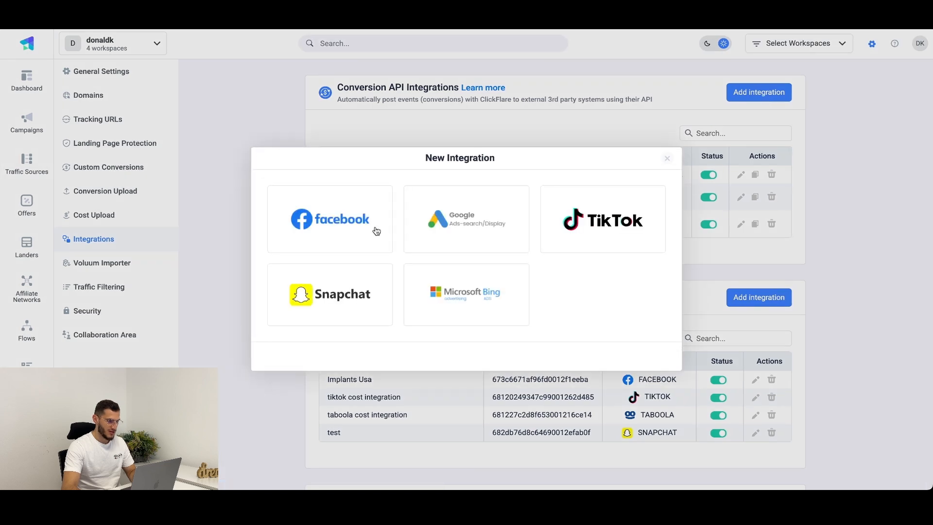
click(463, 248)
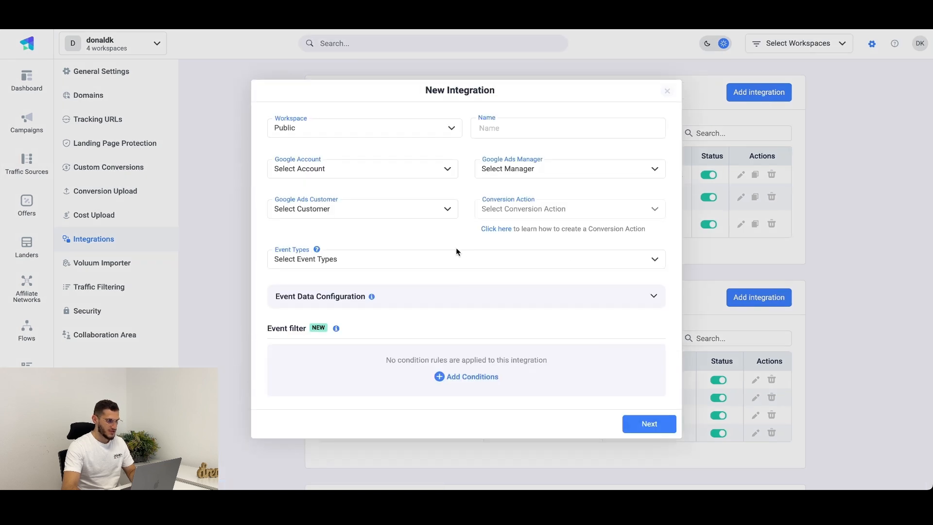
click(436, 170)
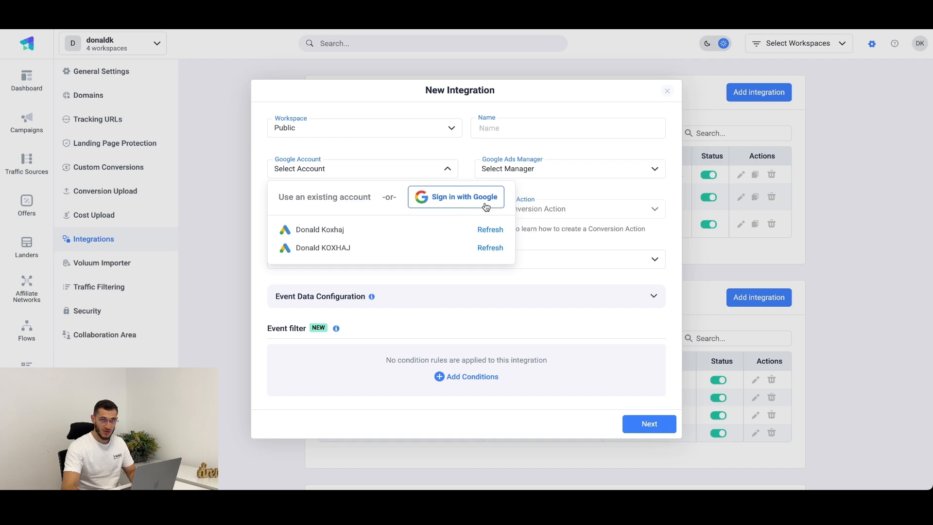
click(668, 92)
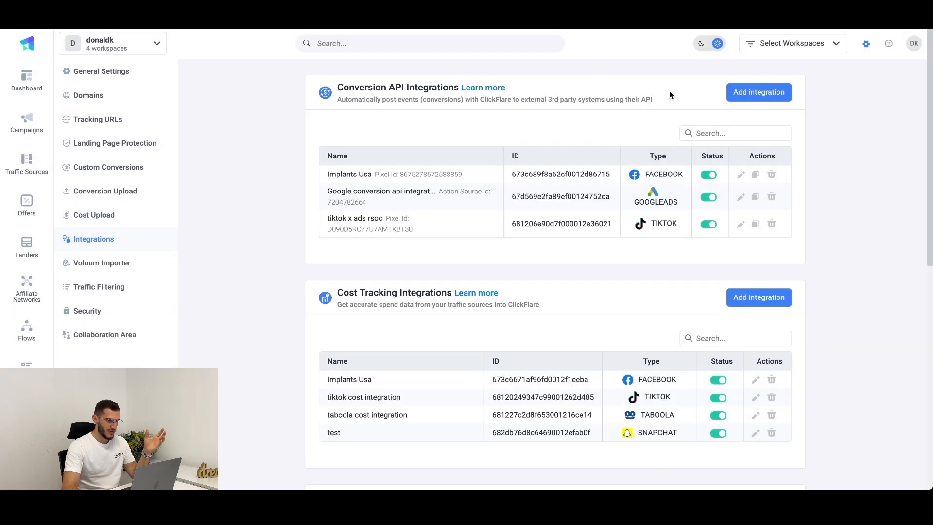
Step: Edit the Google conversion api integration, selecting manager MCC TheOptimizer, customer ClickFlare and conversion action shopify-store-conversion-test
click(741, 198)
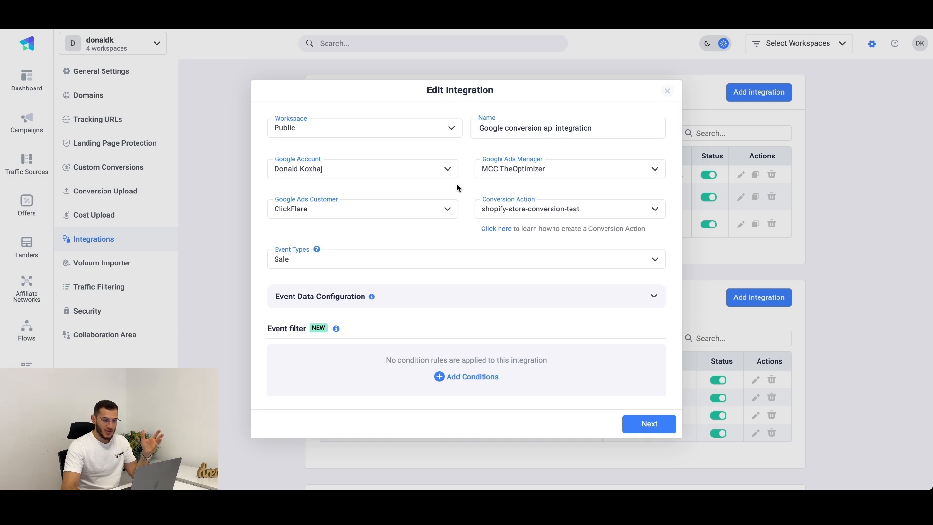
click(531, 174)
click(524, 201)
click(396, 205)
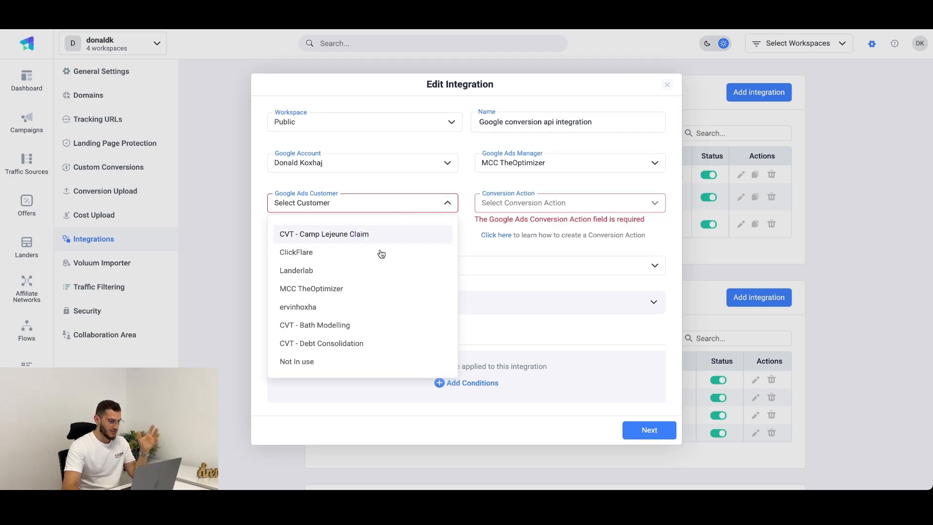
click(378, 257)
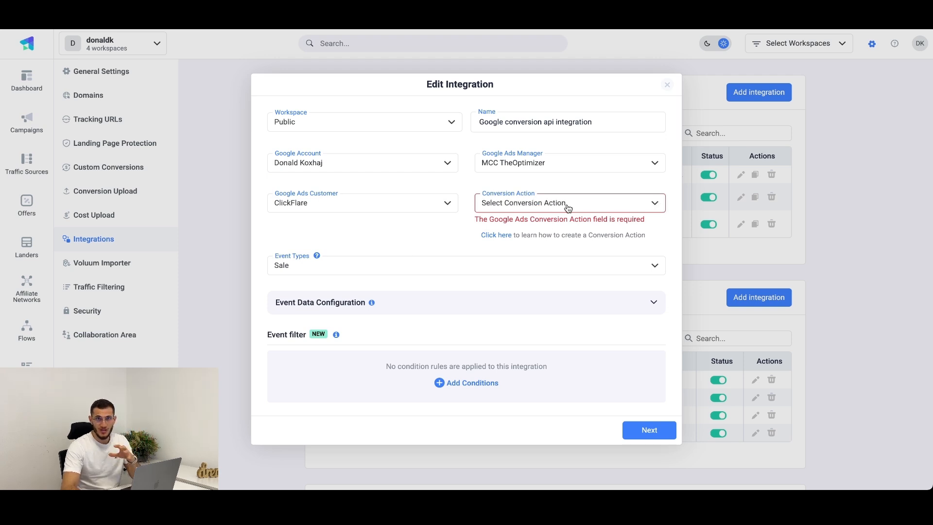
click(568, 206)
scroll(564, 287, down, 3)
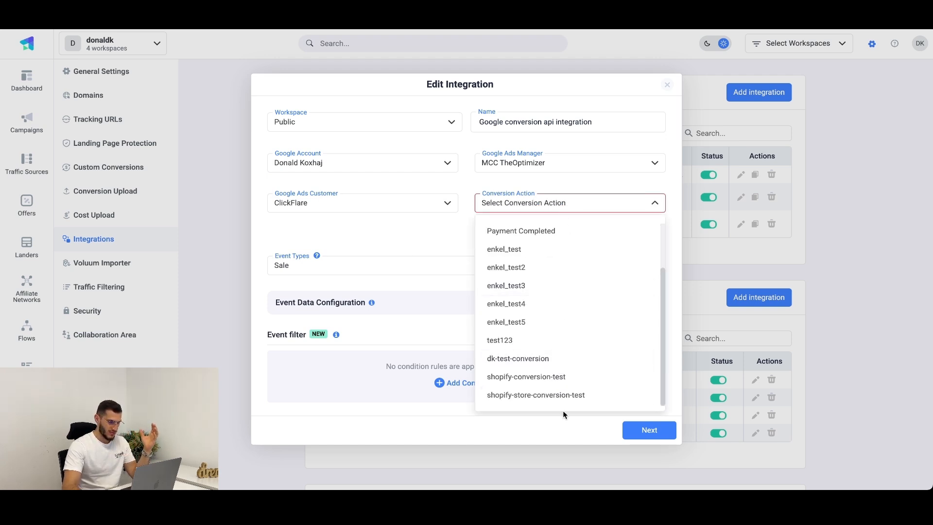
click(564, 397)
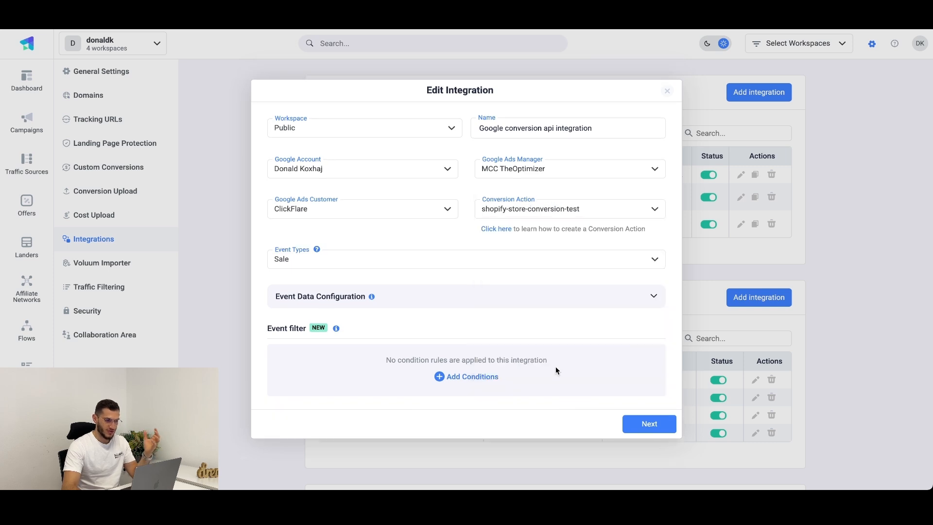
Step: Add Product Sale and Add to cart to the integration's event types, show the event data configuration, and continue to campaign selection
click(391, 265)
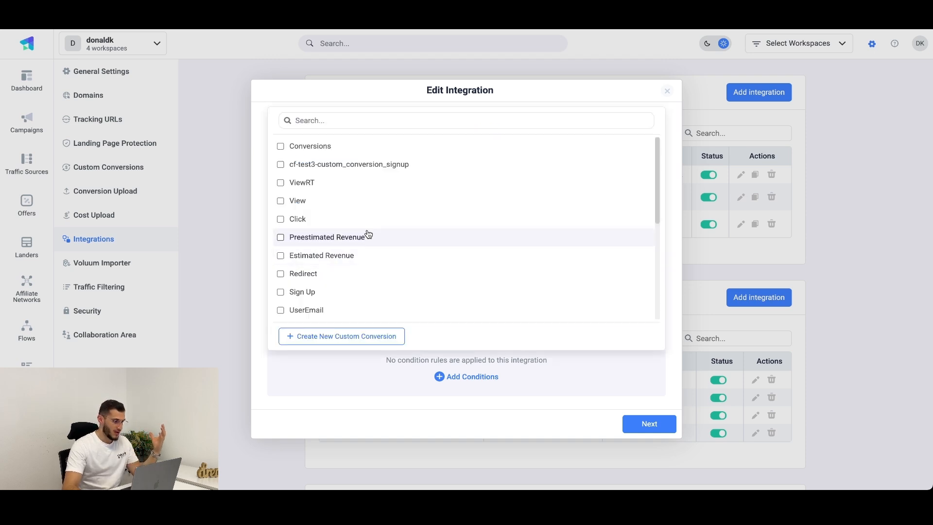
text(pro)
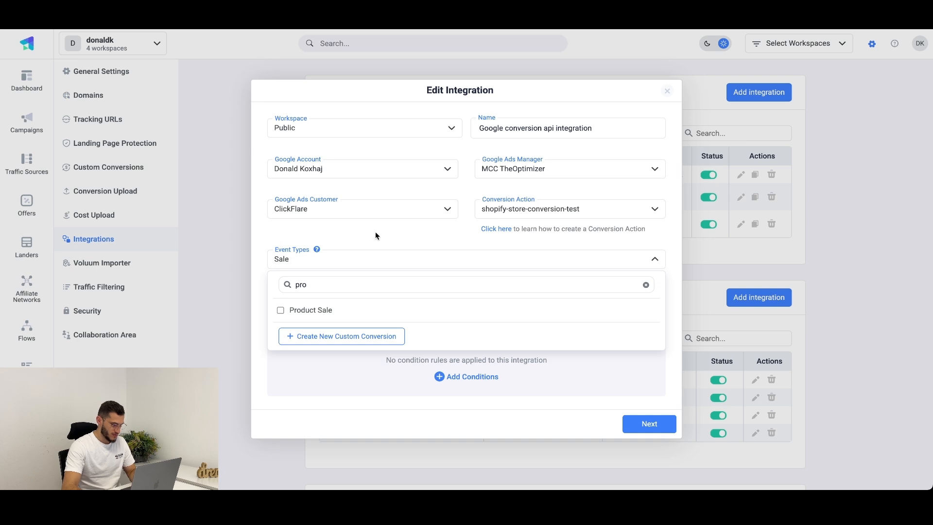
click(311, 310)
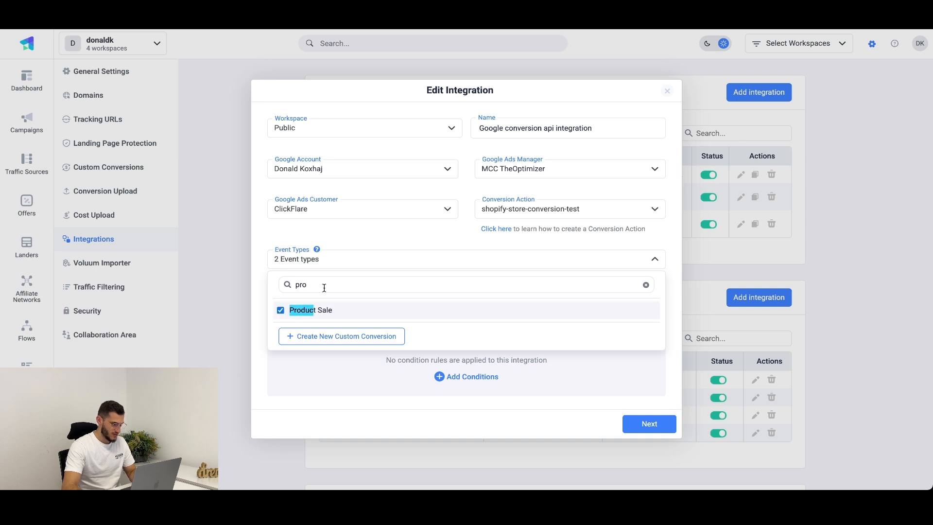
double_click(323, 285)
text(ad)
click(328, 219)
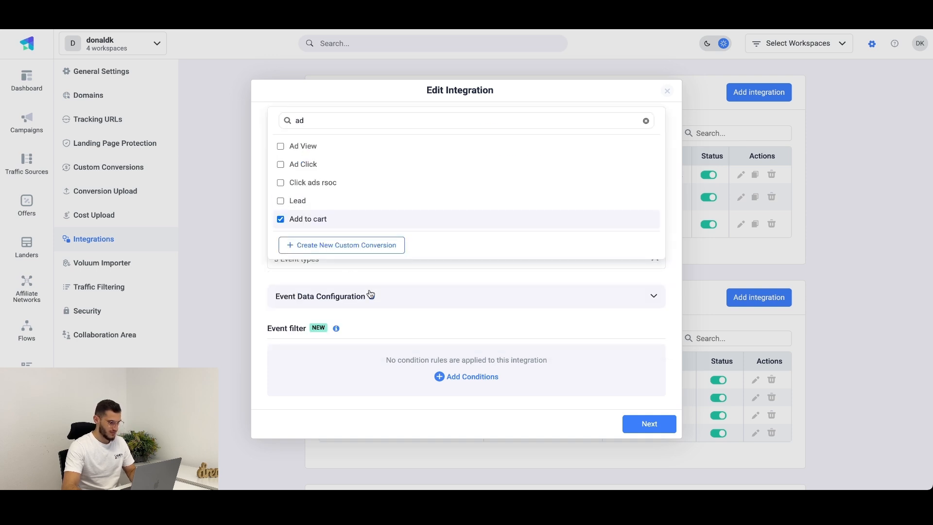
click(437, 297)
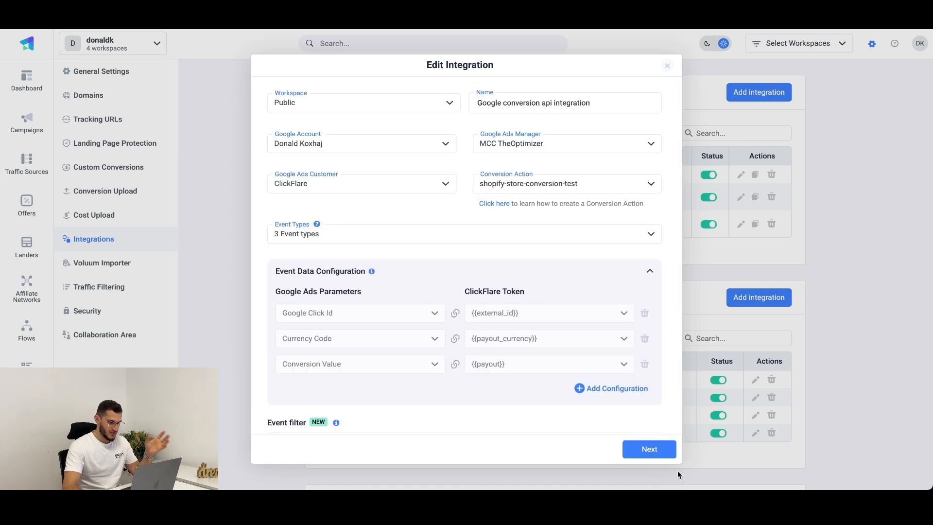
click(657, 452)
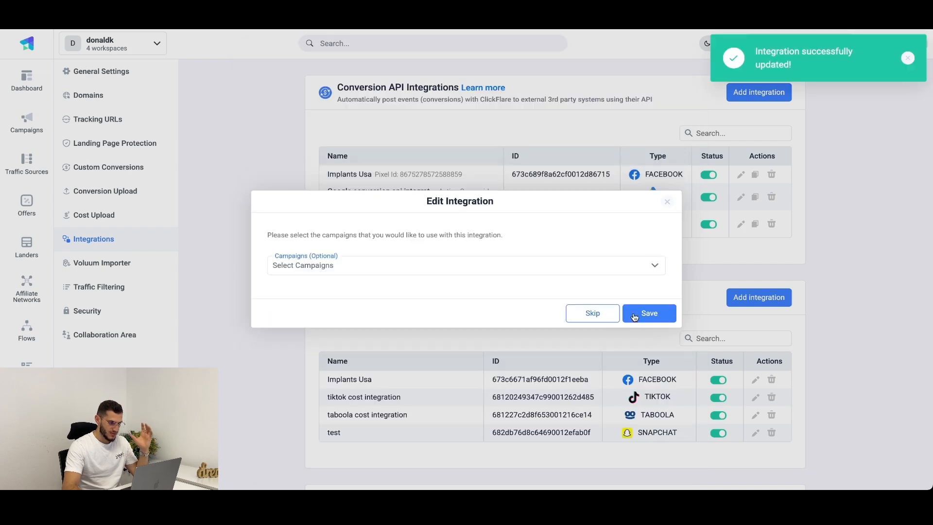
Step: Save the edited Google conversion API integration without selecting any campaigns
click(634, 316)
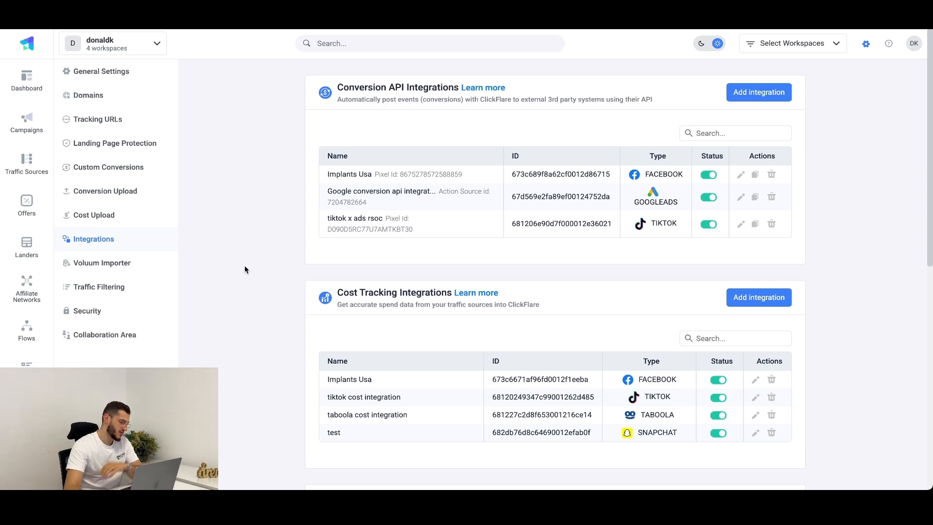
click(27, 247)
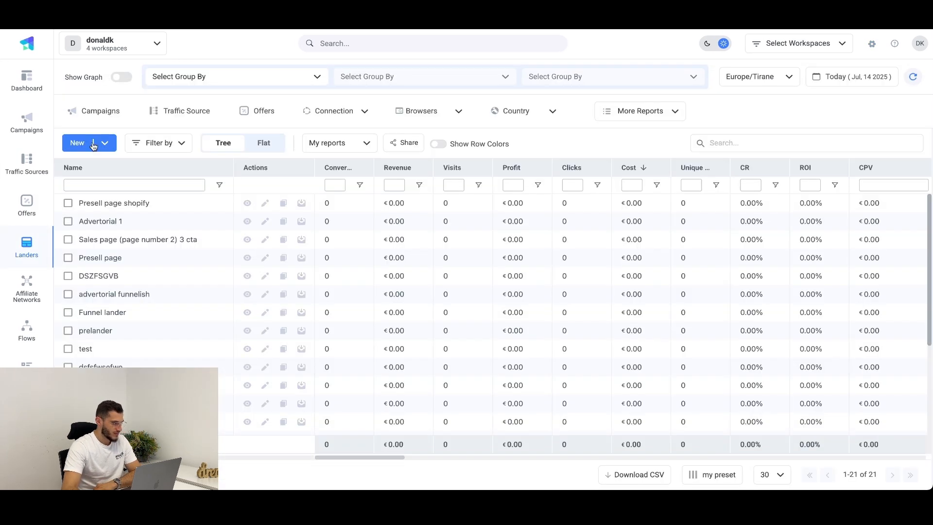
click(93, 144)
click(360, 144)
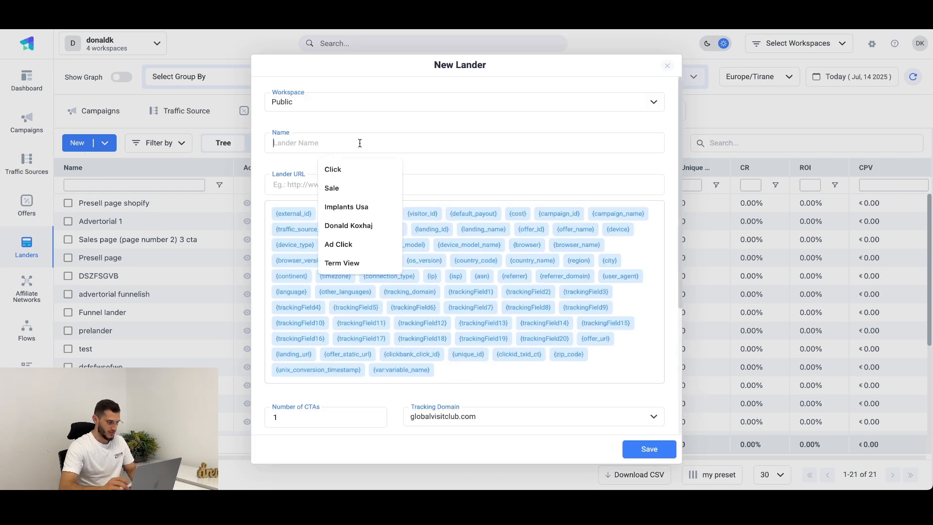
text(Shopify pre)
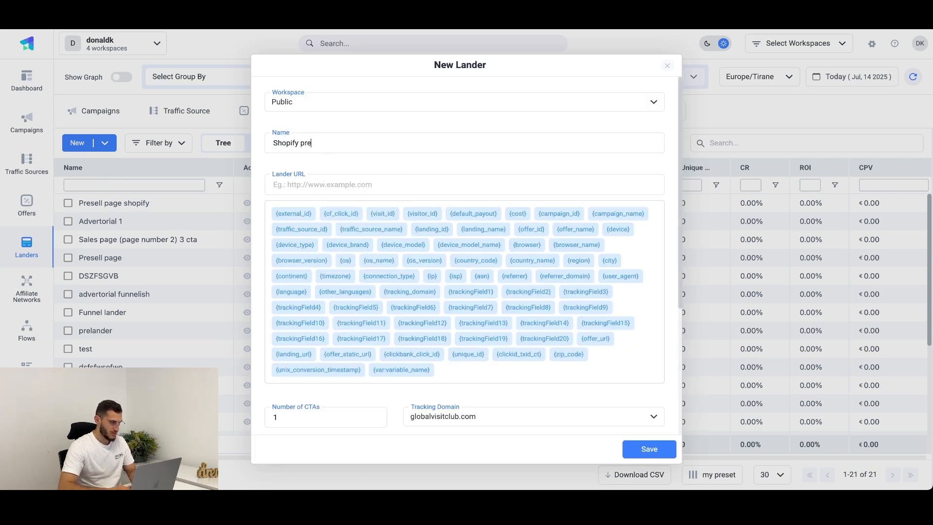
text(selhttps://)
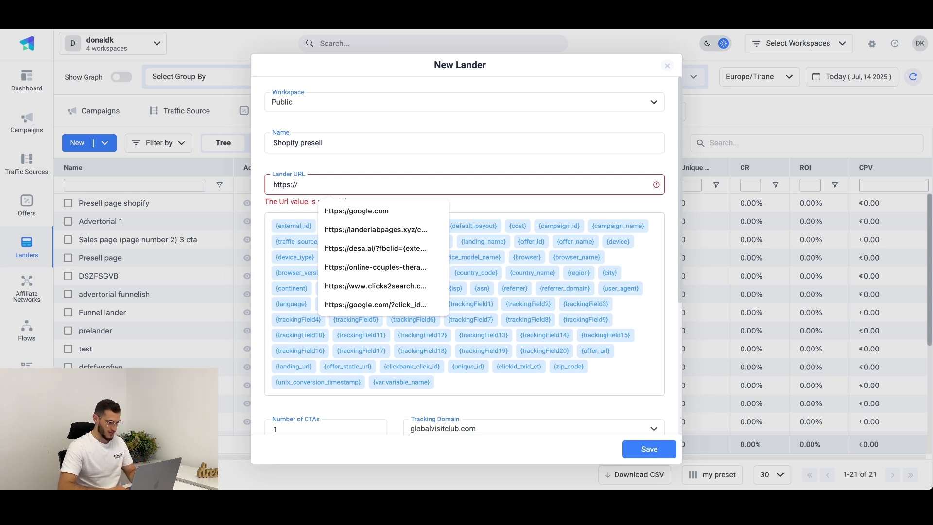
text(lander.com)
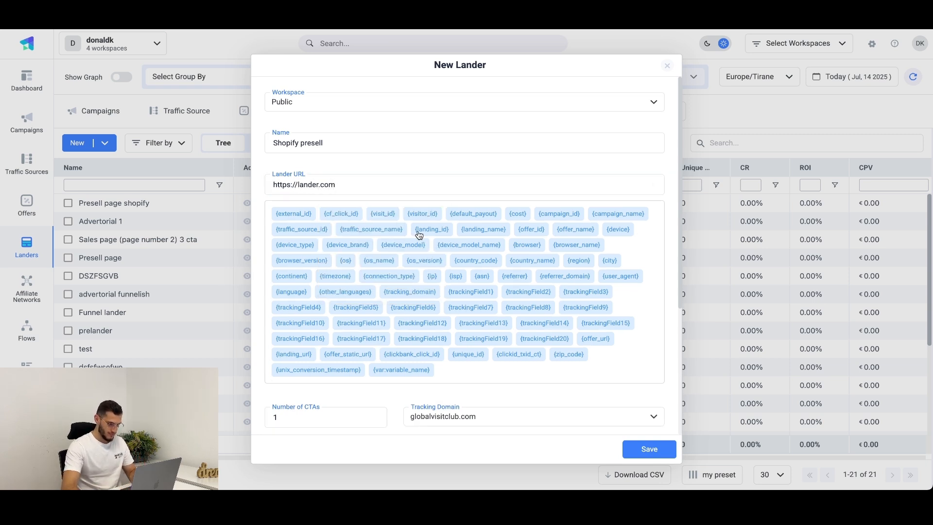
click(645, 445)
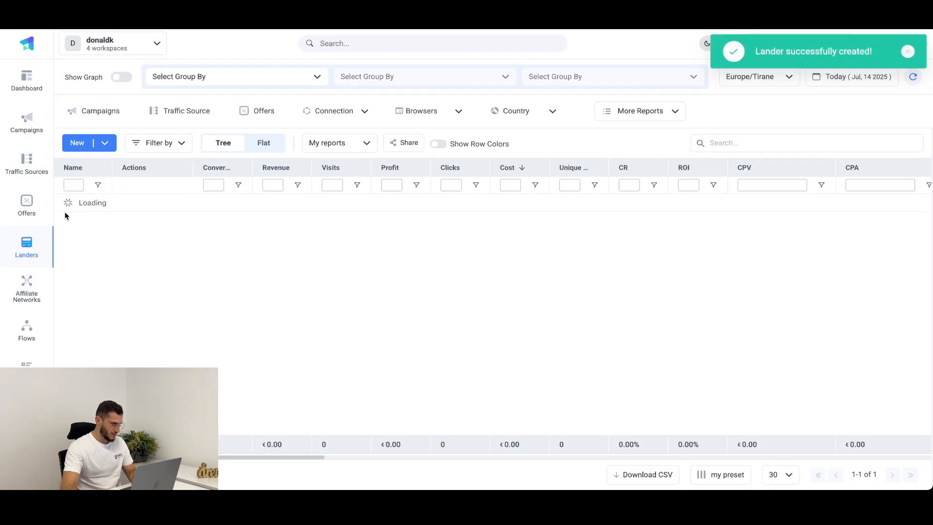
Step: Start a new offer in the Public workspace and name it Shopify test offer
click(39, 209)
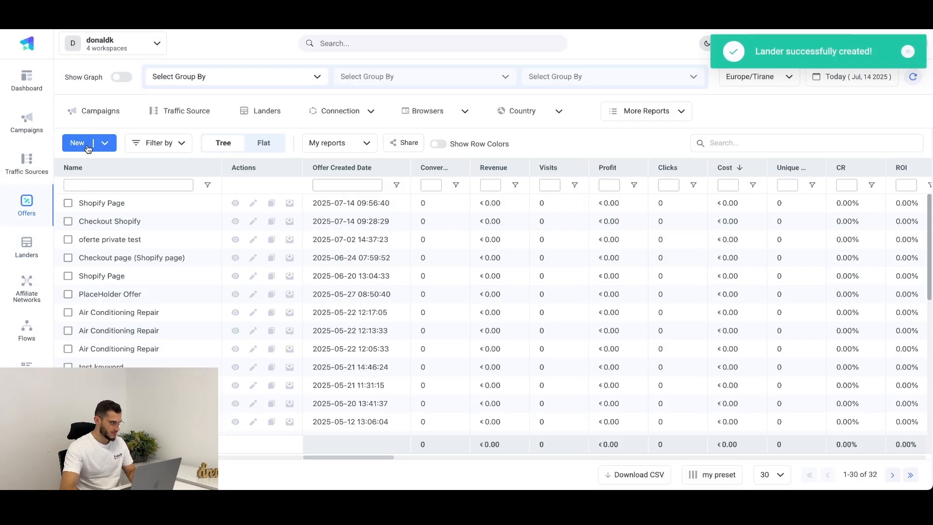
click(78, 143)
click(354, 142)
text(Sho)
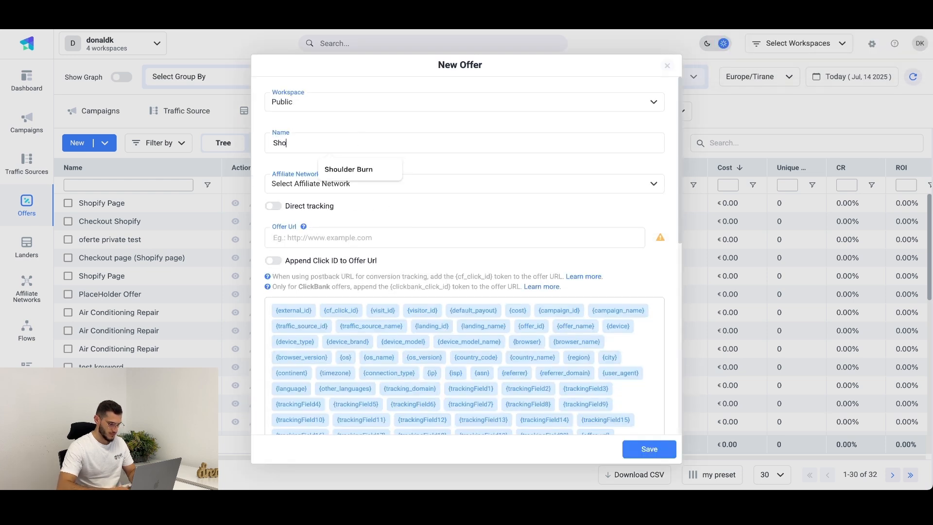
text(pify test offer)
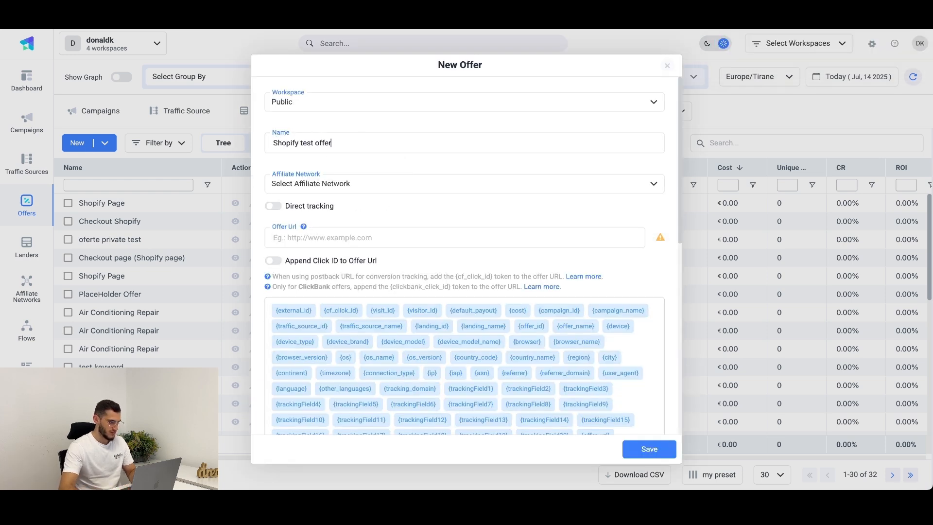
click(345, 244)
text(https)
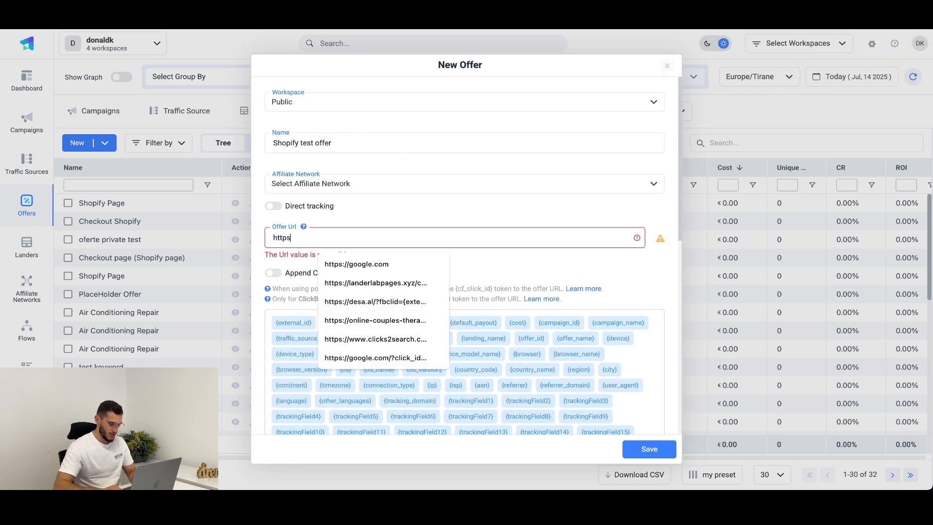
text(://)
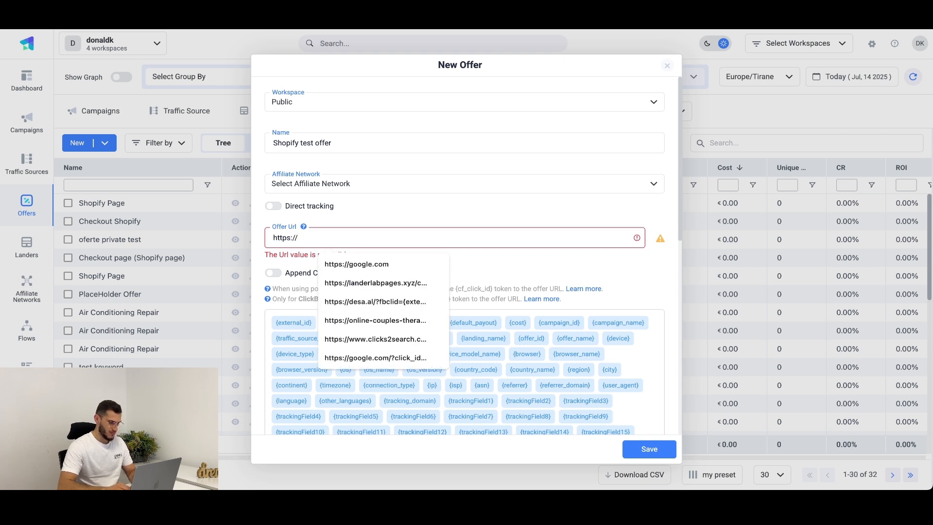
text(sho)
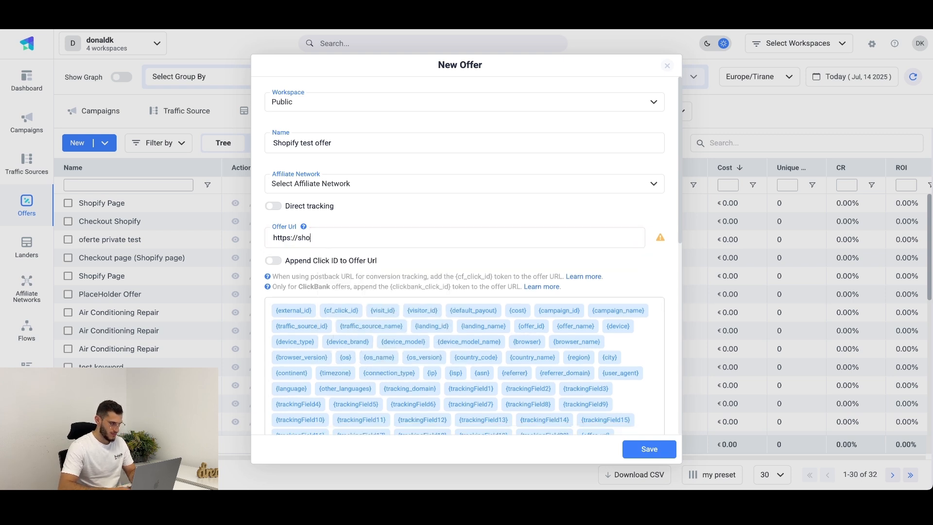
text(pifytest.com?clic)
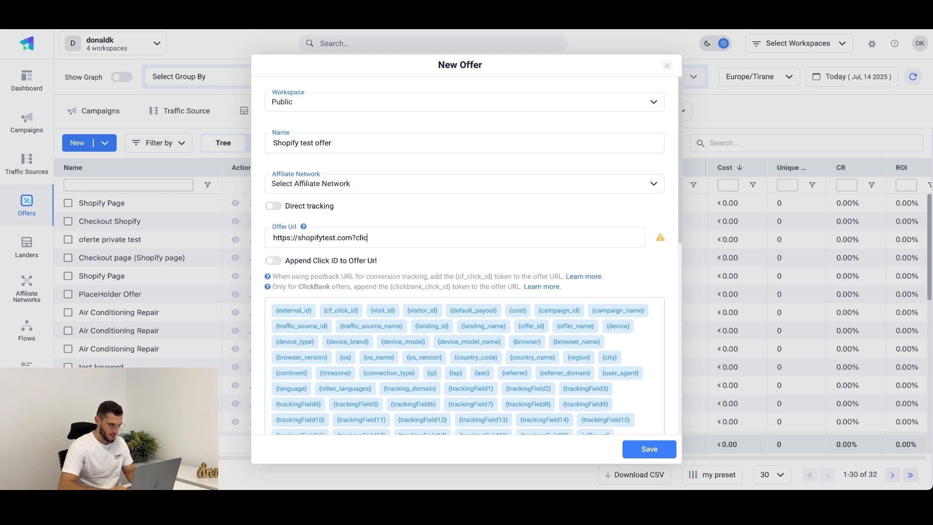
text(k_id={})
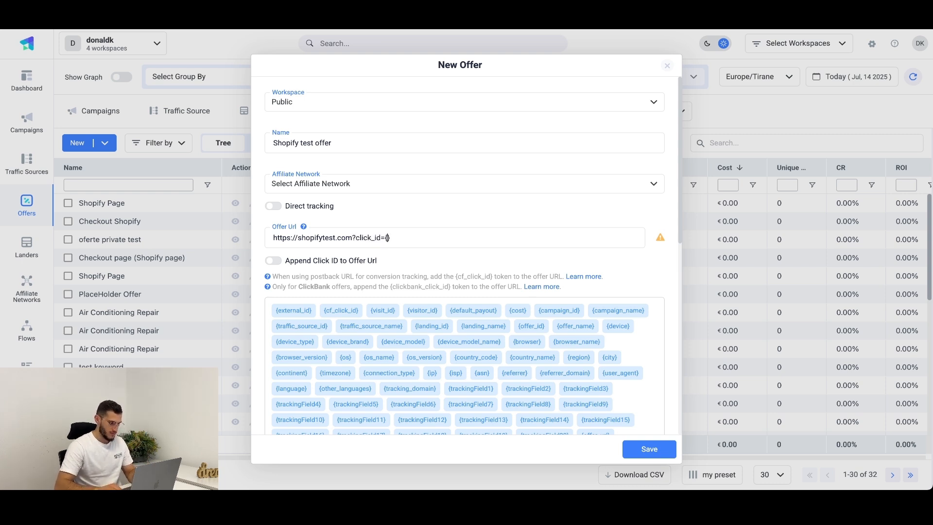
text(cf_click_id)
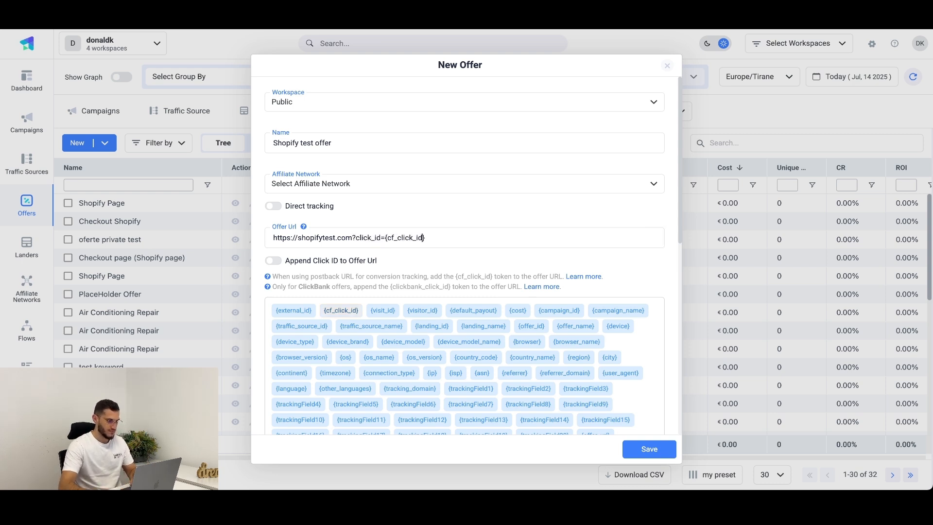
click(629, 448)
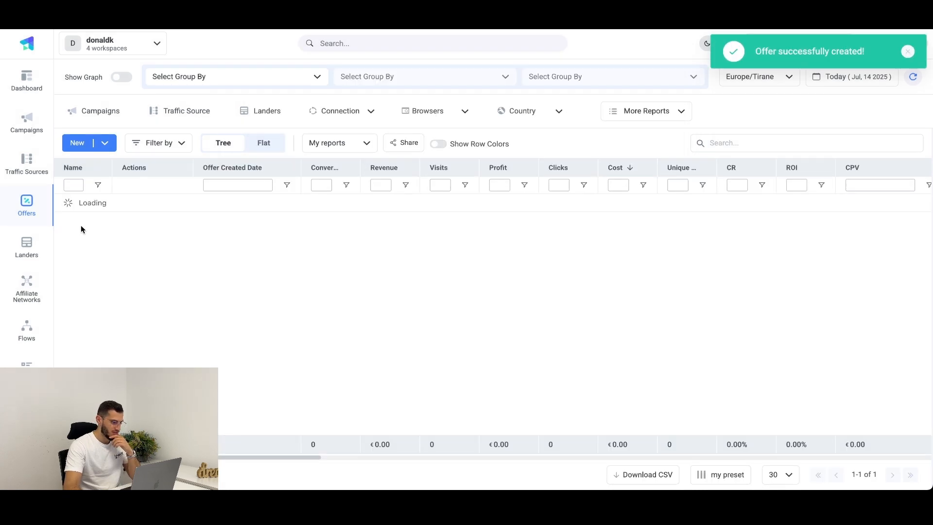
Step: Start a new traffic source from the Google Ads-search/Display template and examine its parameters and conversion settings
click(31, 159)
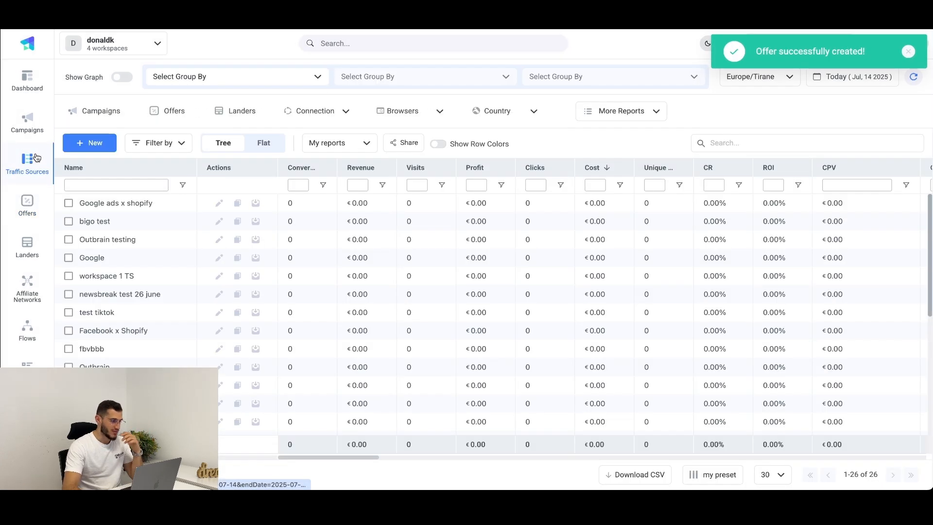
click(90, 147)
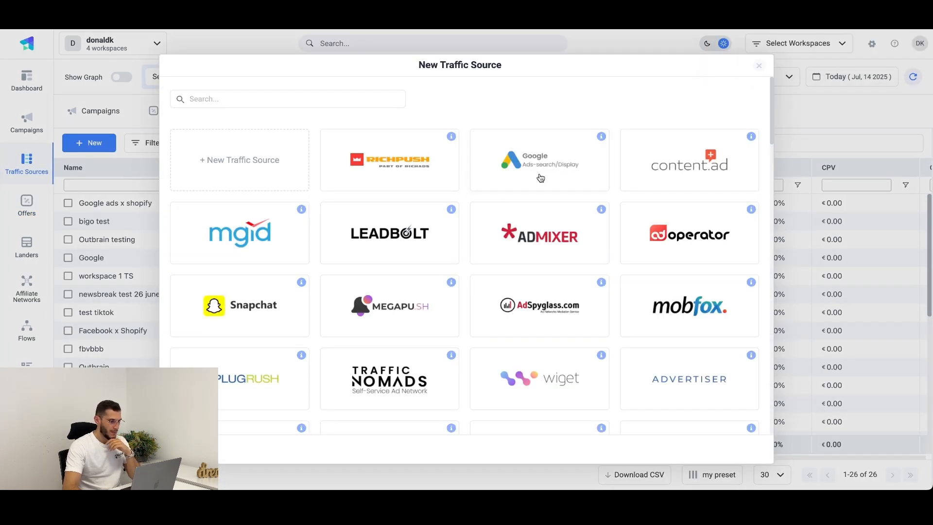
click(541, 179)
scroll(417, 249, down, 5)
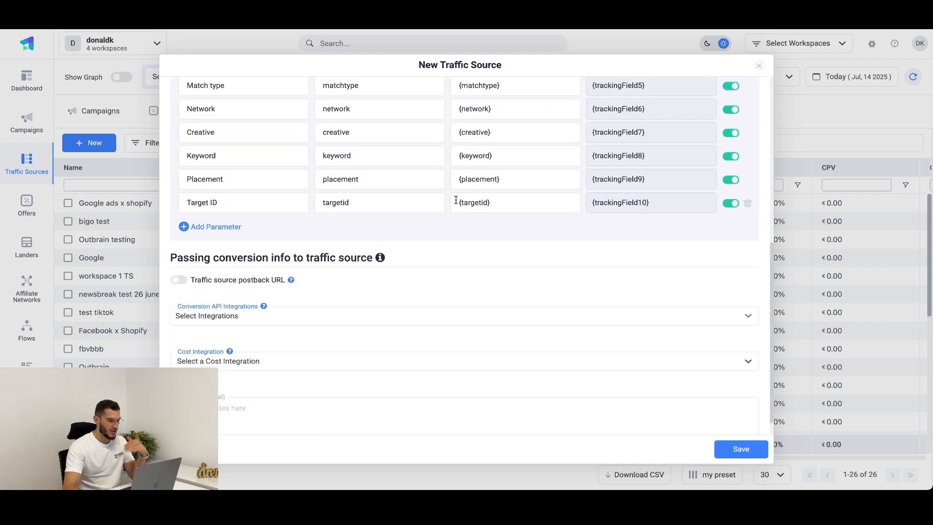
scroll(456, 200, up, 5)
scroll(456, 200, up, 2)
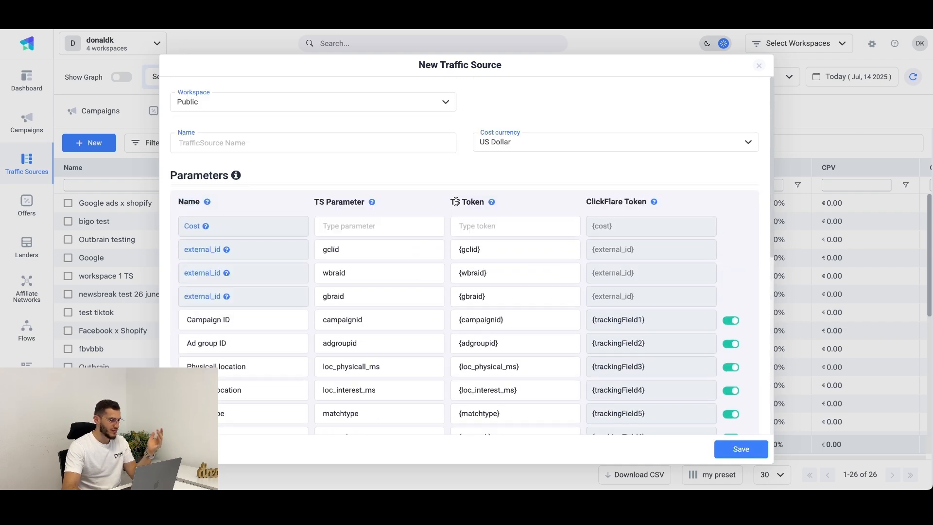
Step: Name the new traffic source google shopify and close it without saving
click(313, 147)
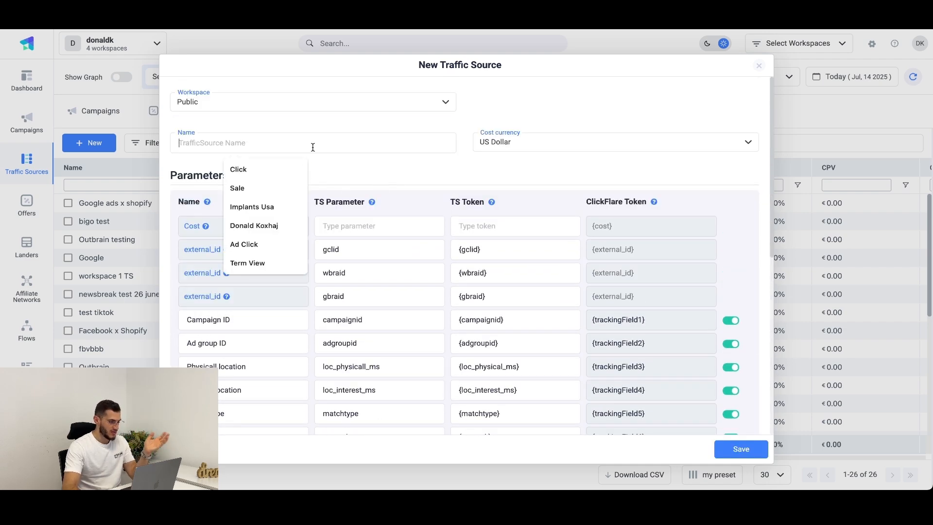
text(google)
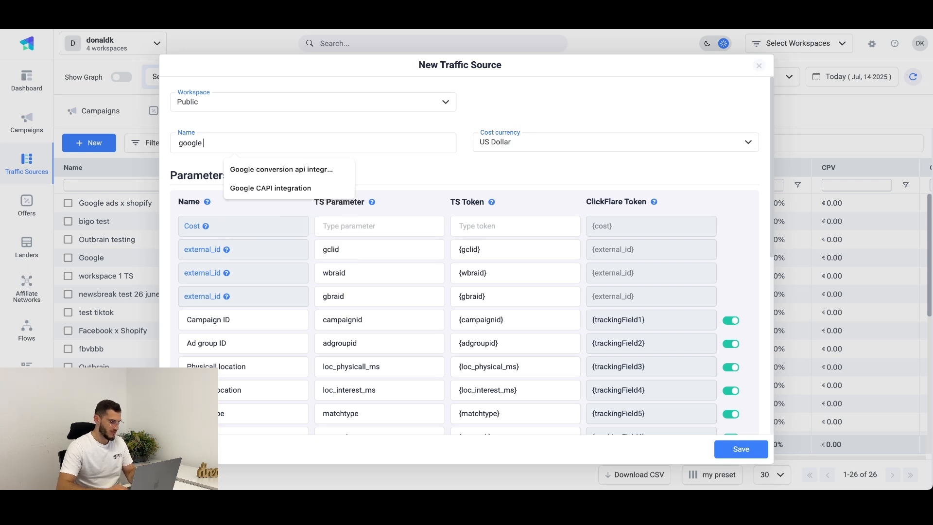
text( shopify)
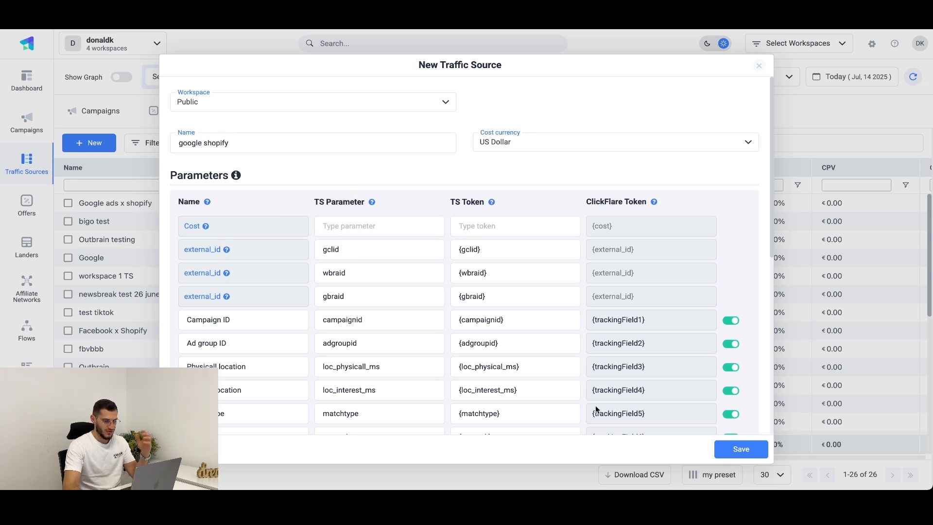
click(762, 70)
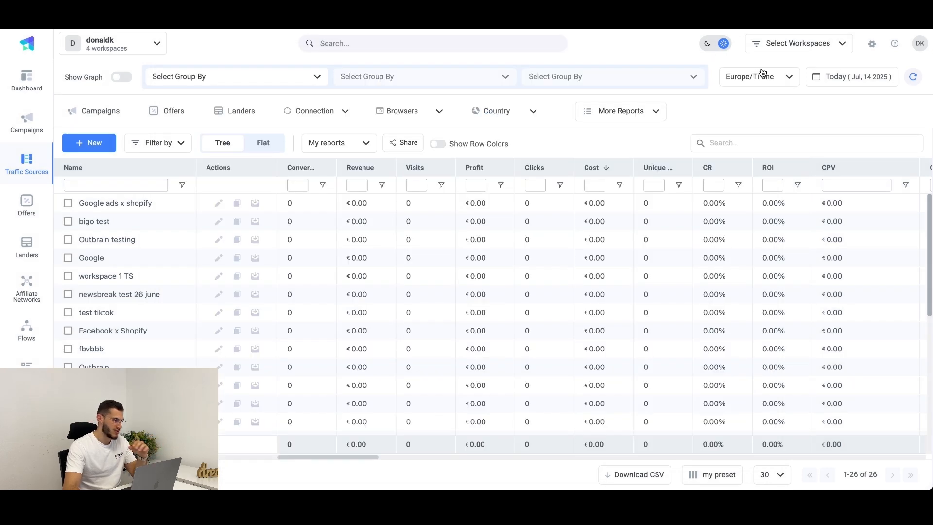
Step: Start a new campaign and select Google ads x shopify as its traffic source
click(6, 128)
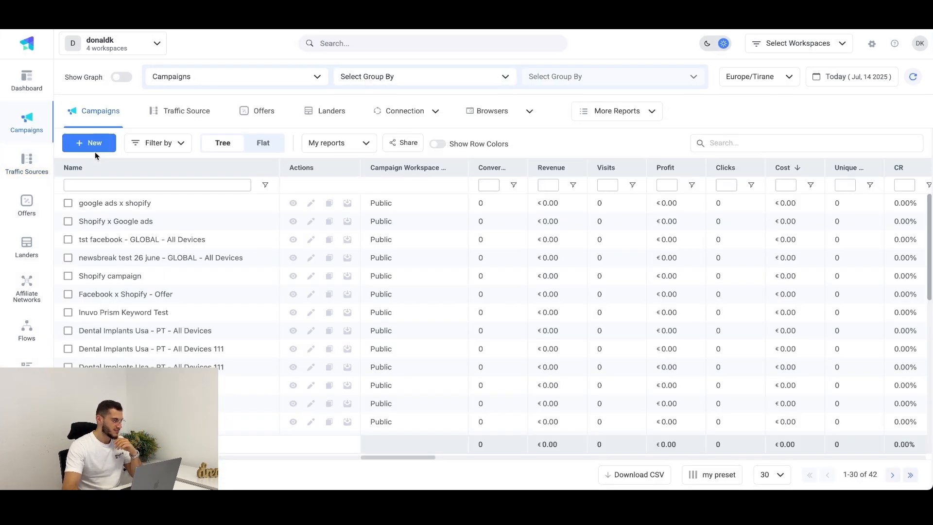
click(92, 147)
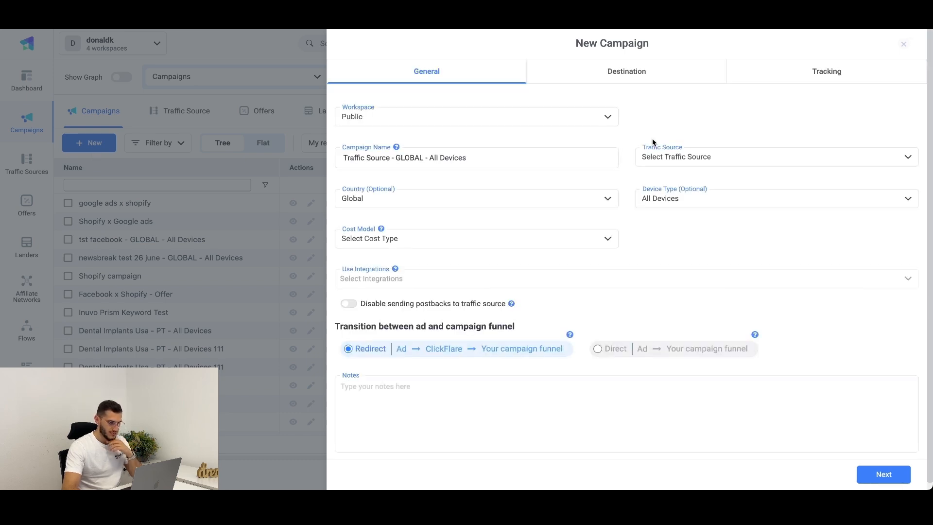
click(752, 158)
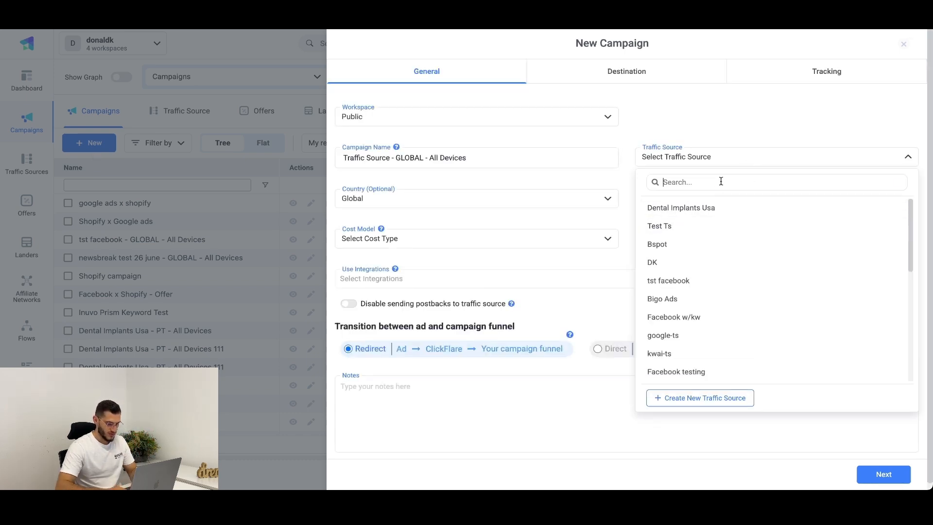
text(goo)
click(664, 249)
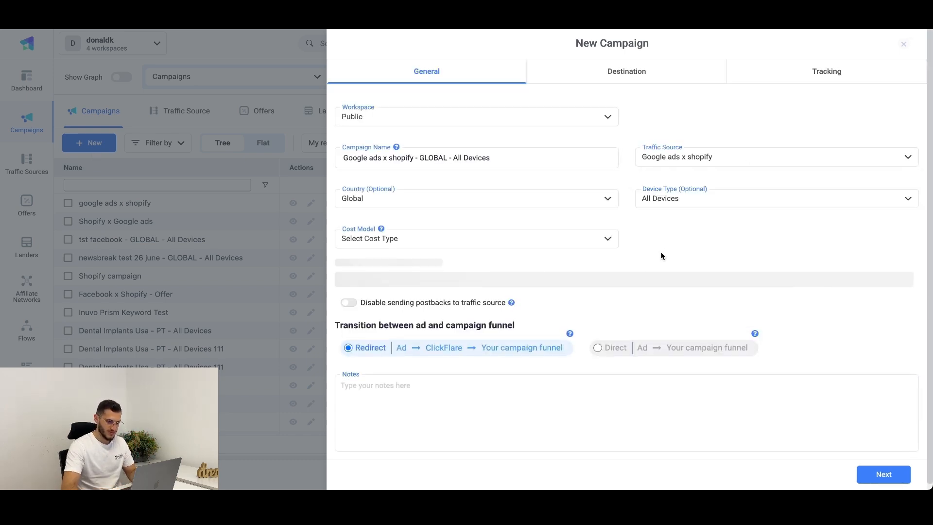
Step: Rename the new campaign as Google ads x shopify testing campaign
double_click(439, 159)
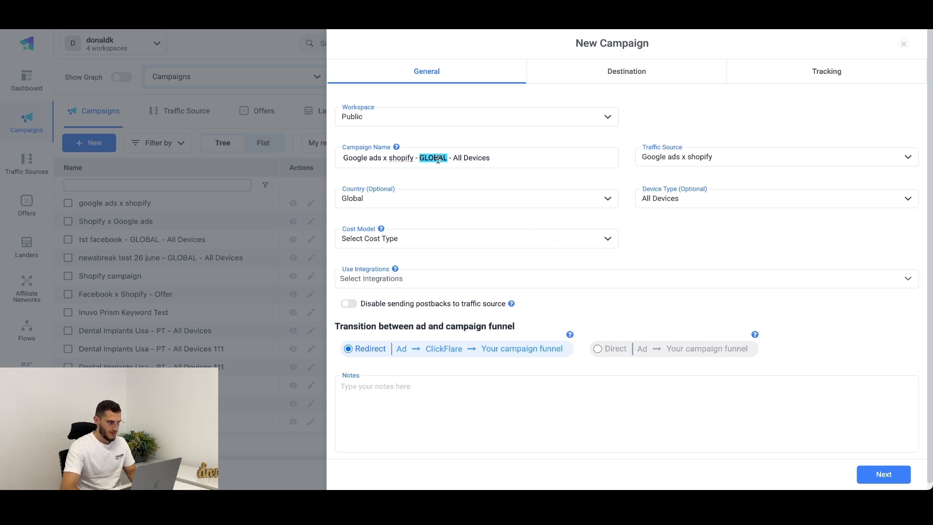
shift+click(514, 154)
key(BackSpace)
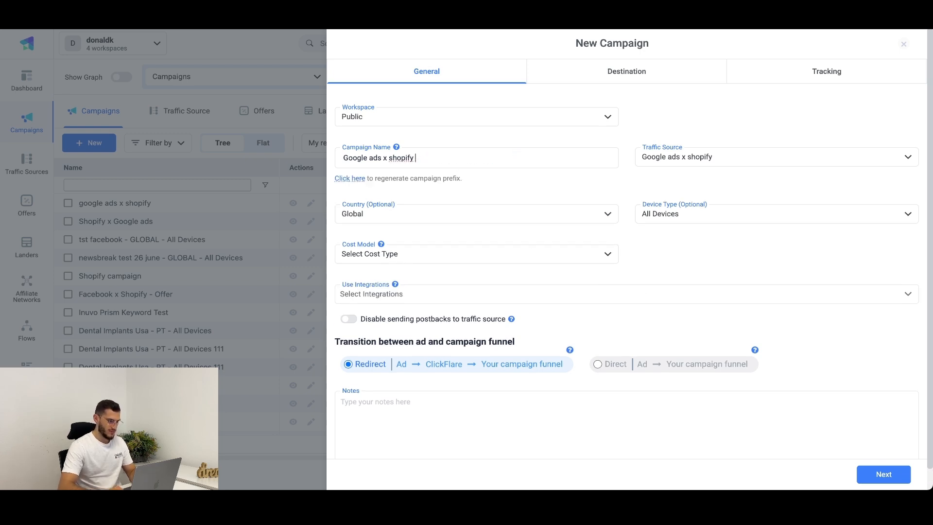
text(testing campaign)
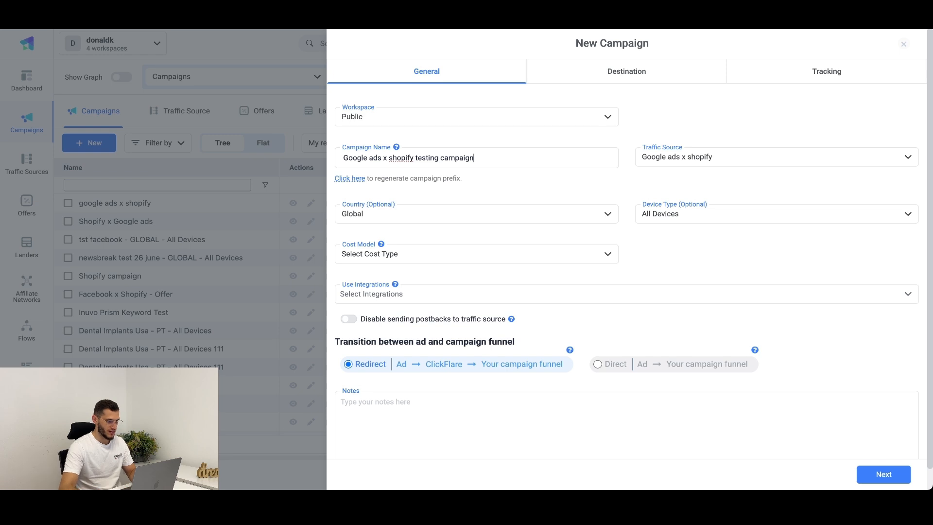
Step: Set the campaign's cost model to Not Tracked and the transition between ad and campaign funnel to Direct
click(476, 260)
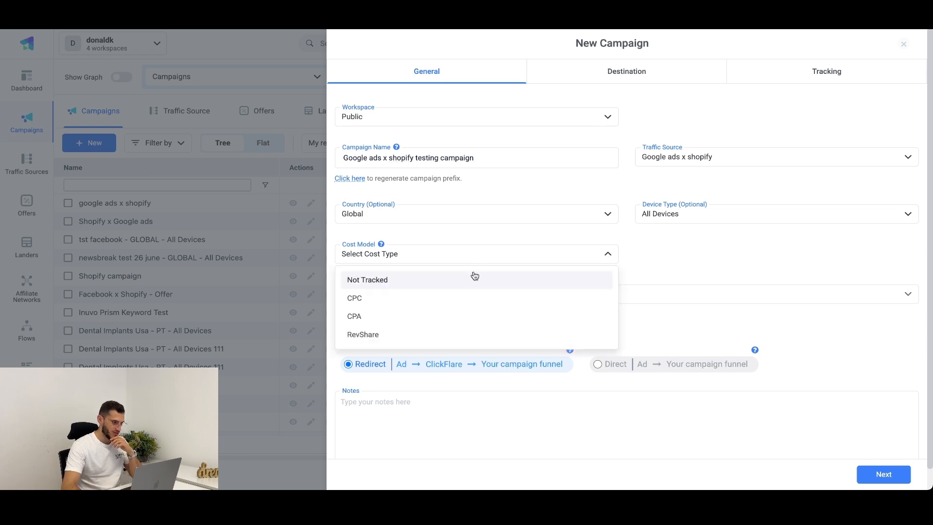
click(475, 276)
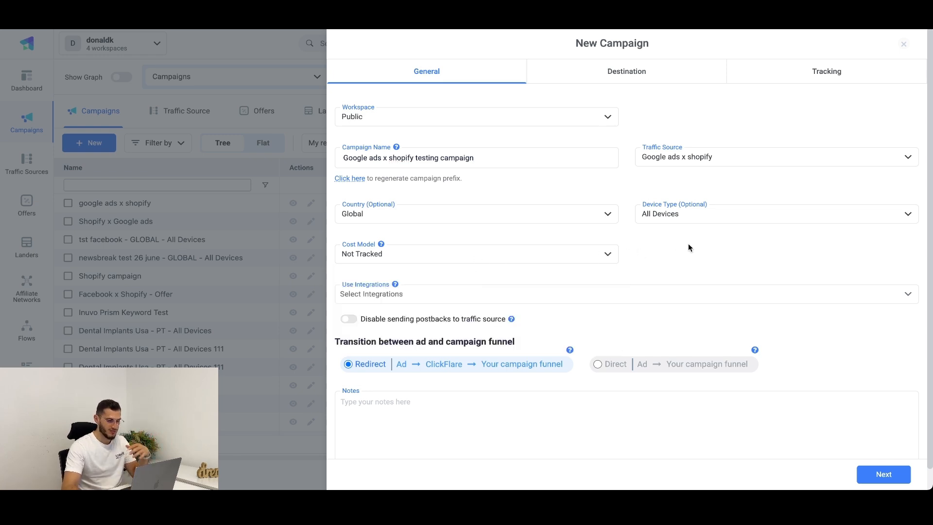
click(598, 364)
Step: Add the Google conversion api integration to the campaign's integrations
click(643, 294)
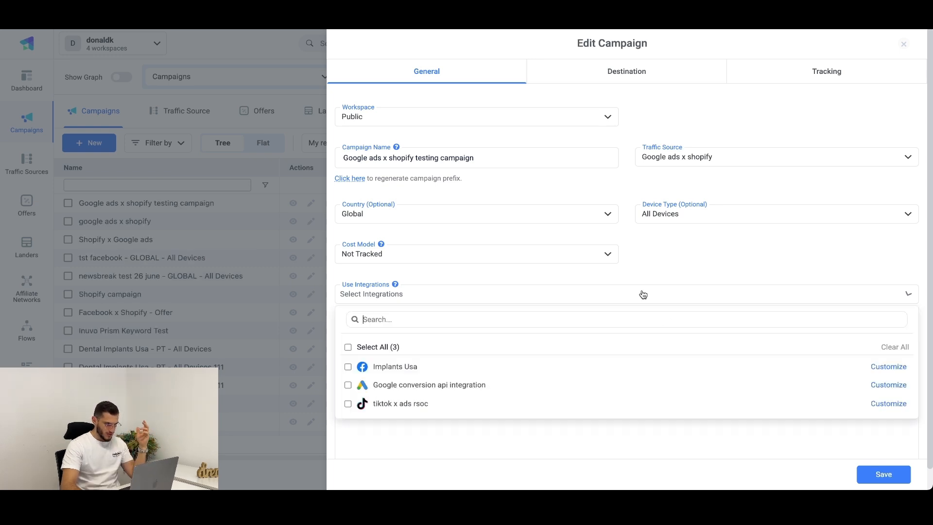
click(444, 385)
click(589, 278)
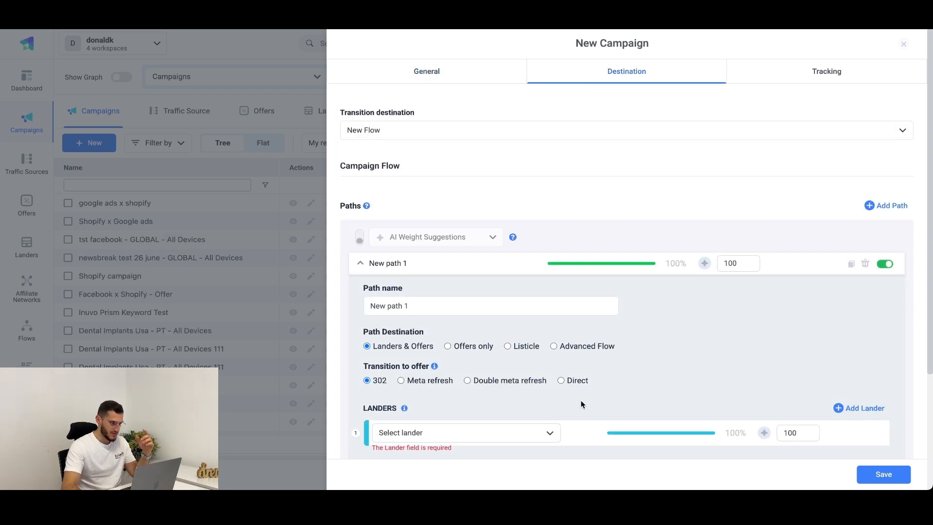
Step: Find and choose Shopify presell as the lander for New path 1 in the campaign flow
scroll(687, 311, down, 3)
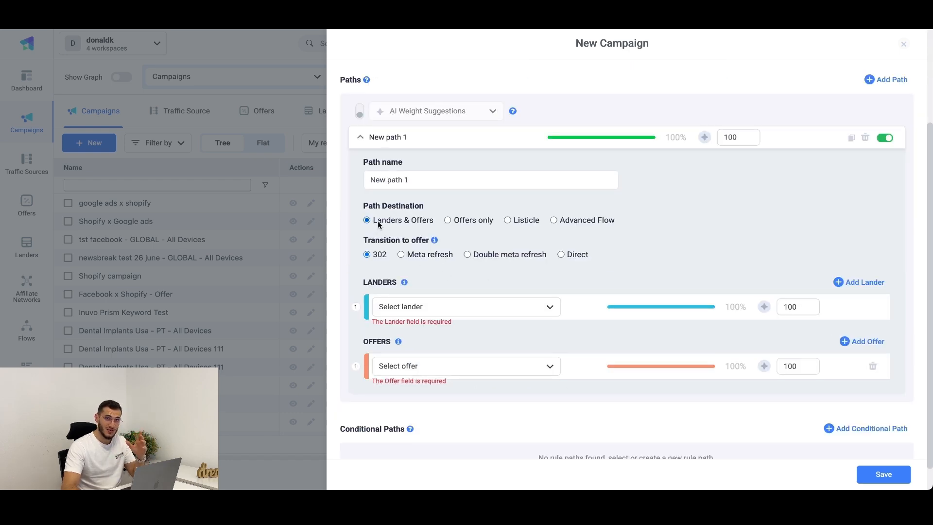
click(419, 303)
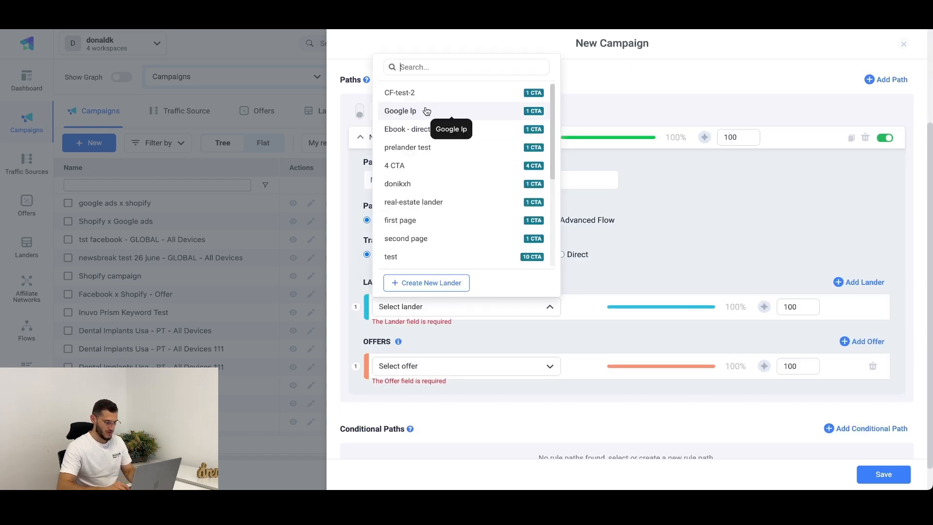
text(shopif)
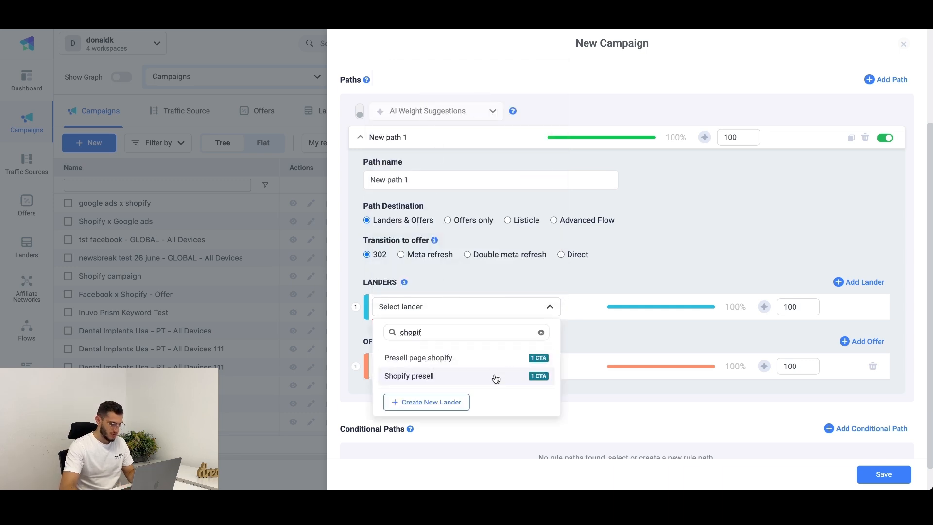
click(496, 379)
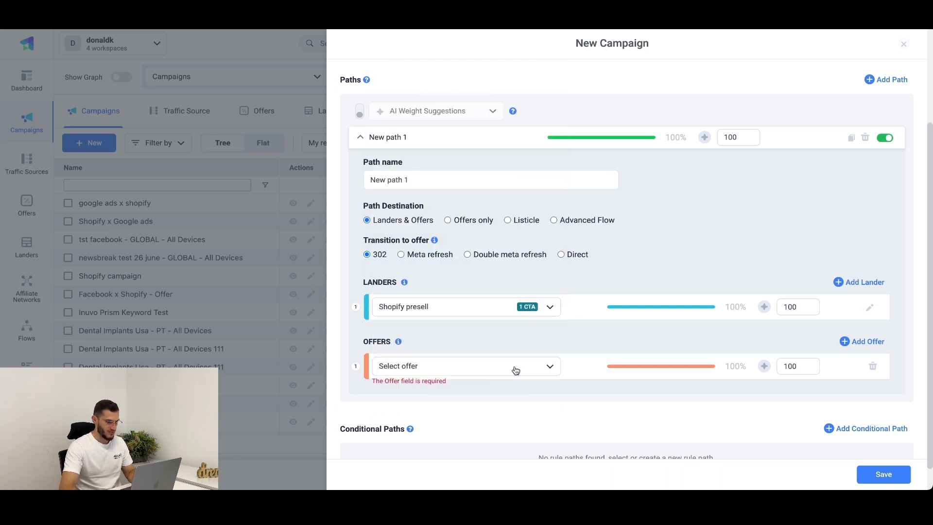
Step: Find and choose Shopify test offer as the offer for New path 1 and save the campaign
click(543, 365)
text(shopify)
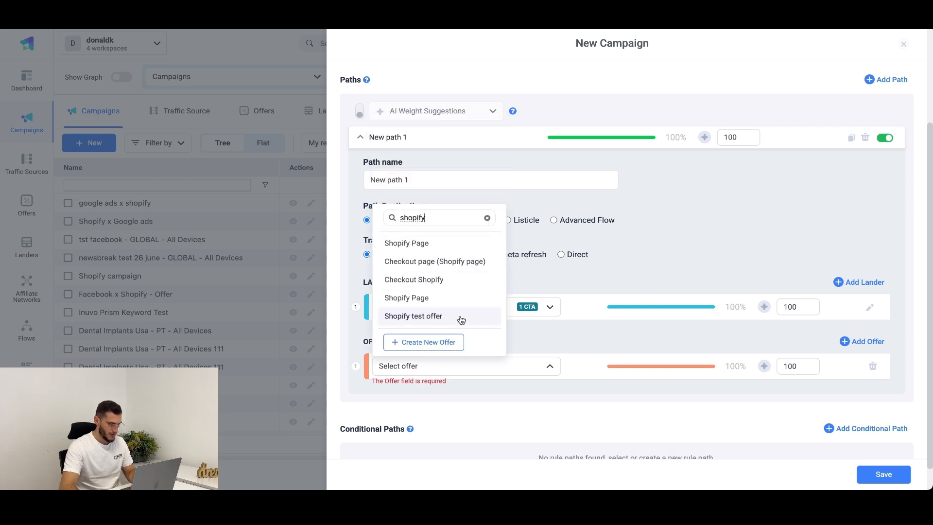
click(460, 316)
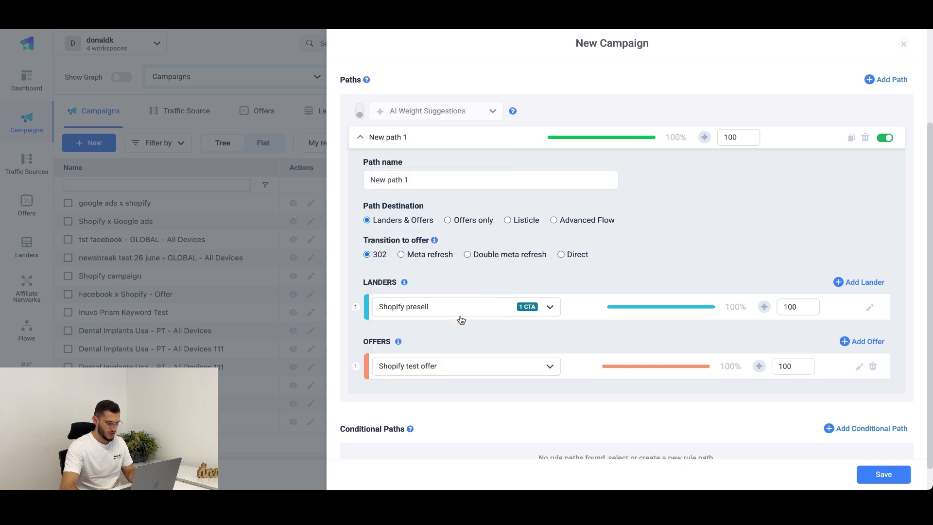
scroll(736, 336, down, 1)
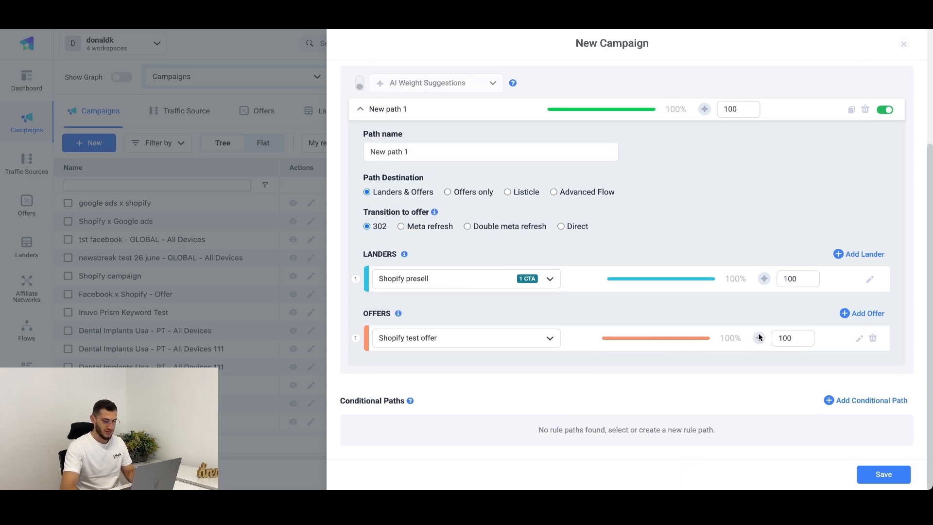
click(893, 477)
Step: Copy the campaign's lander tracking URL for the Shopify presell lander
click(751, 226)
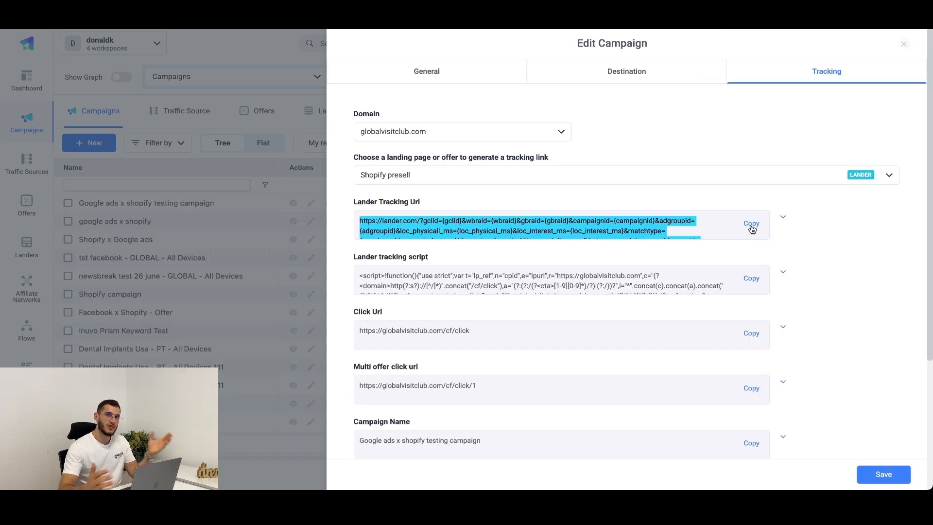
click(752, 224)
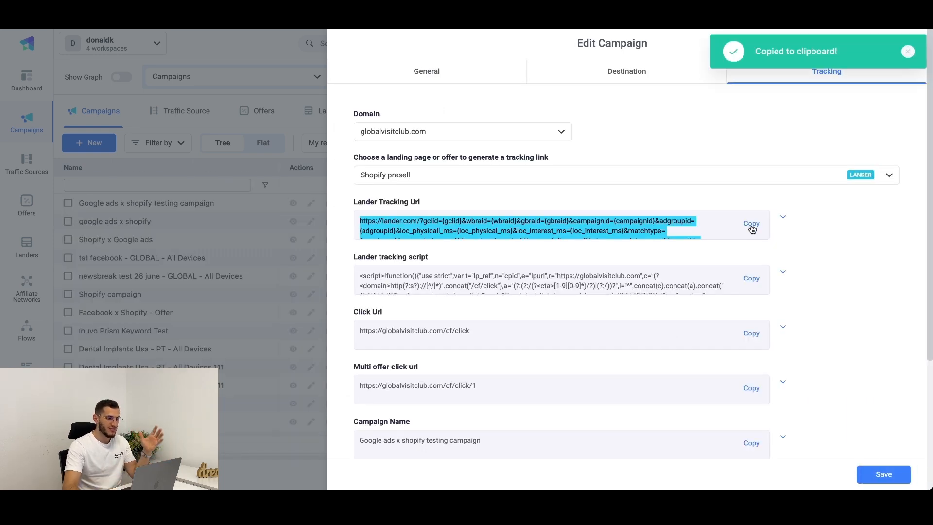
click(751, 225)
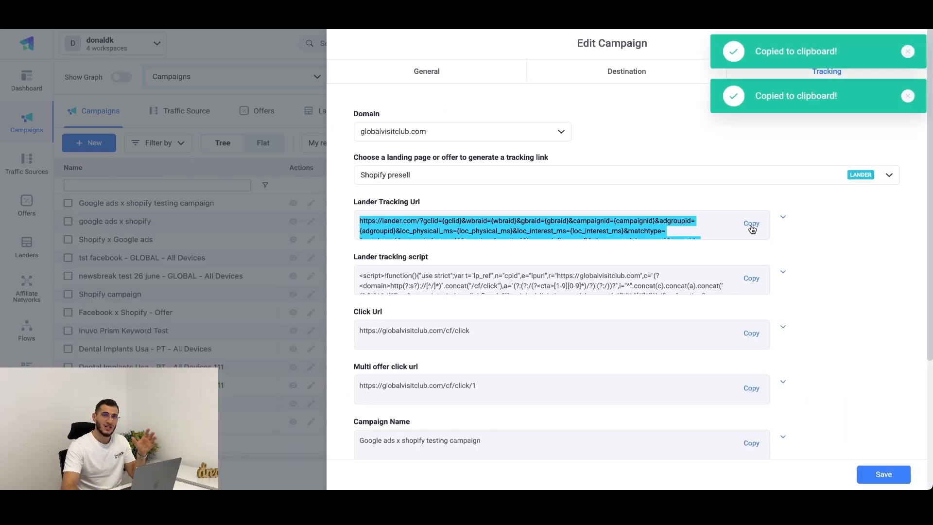